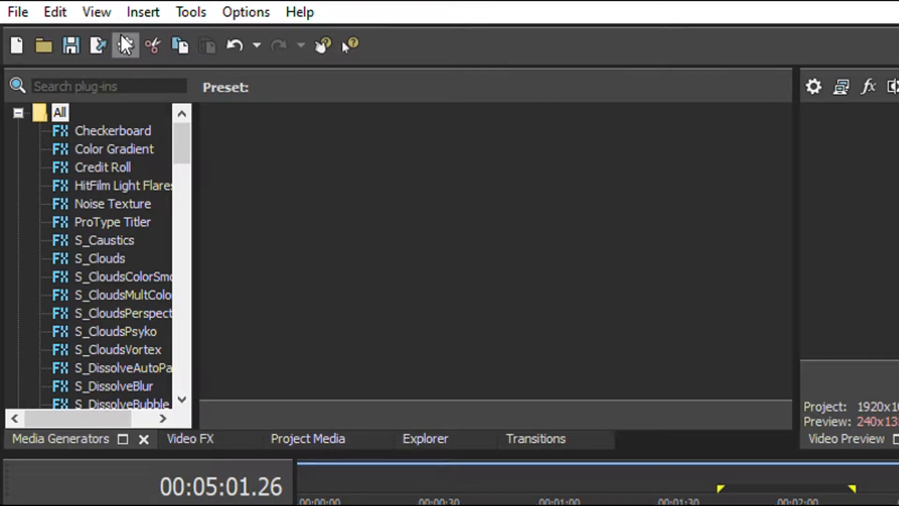
- Undo the last timeline change and restore it with Redo
left_click(127, 44)
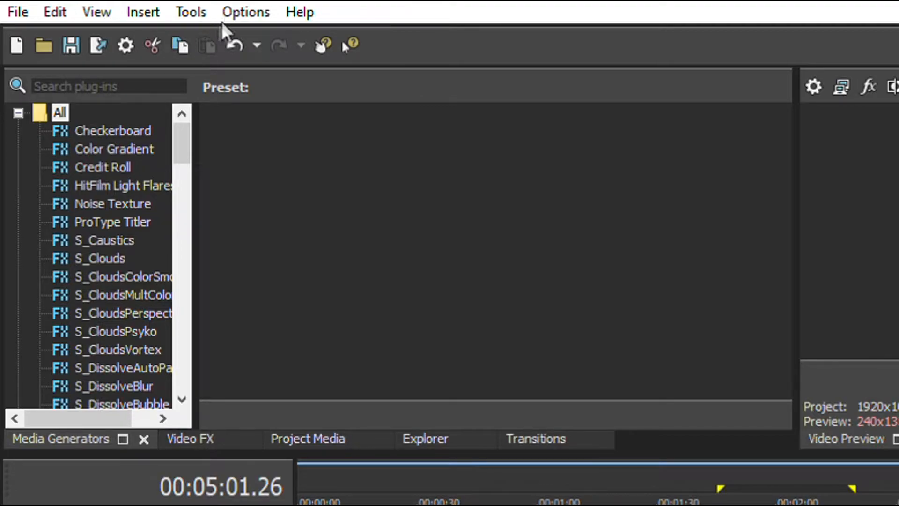
key("ctrl+z")
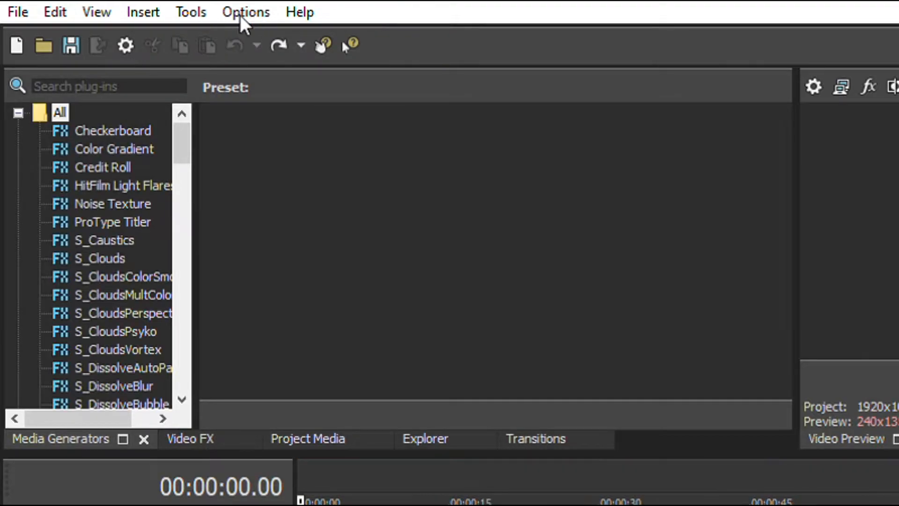
left_click(279, 31)
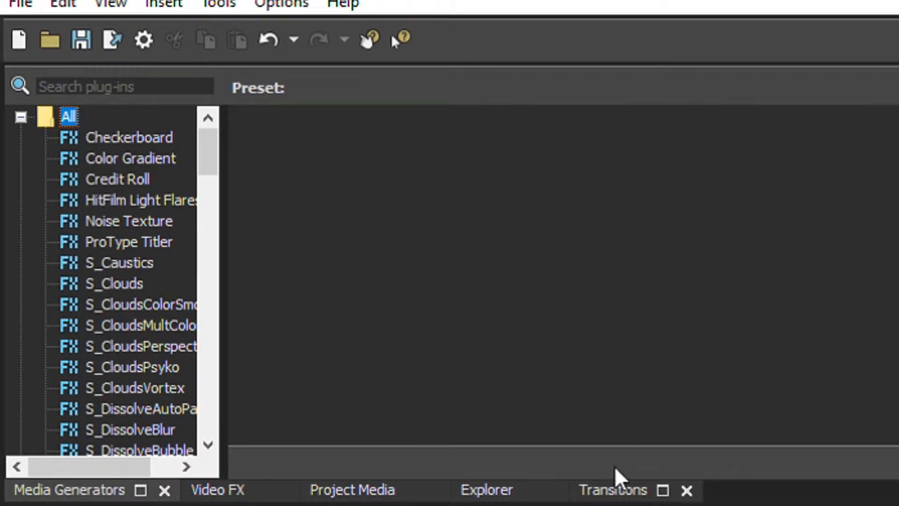
- Browse the full list of available transition plug-ins and the presets of the Dissolve transition
left_click(618, 485)
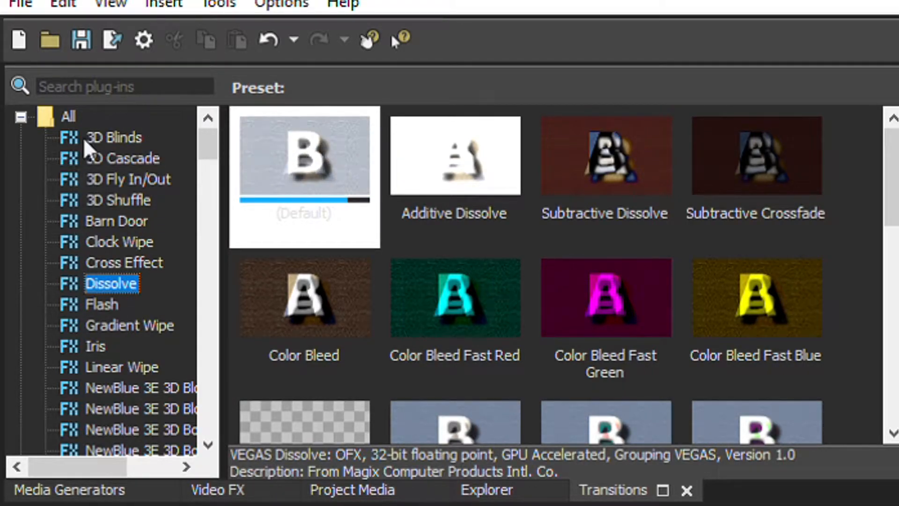
scroll(136, 321, "down", 2)
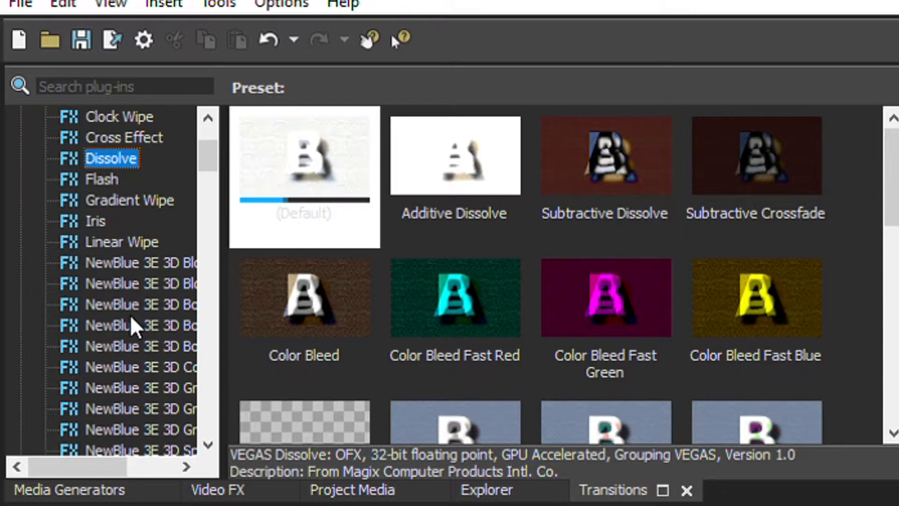
scroll(136, 322, "down", 3)
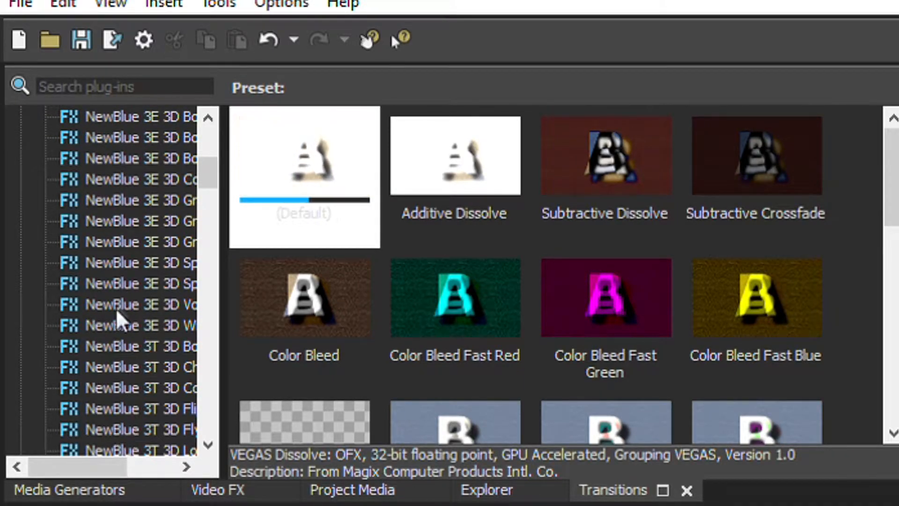
scroll(118, 290, "down", 18)
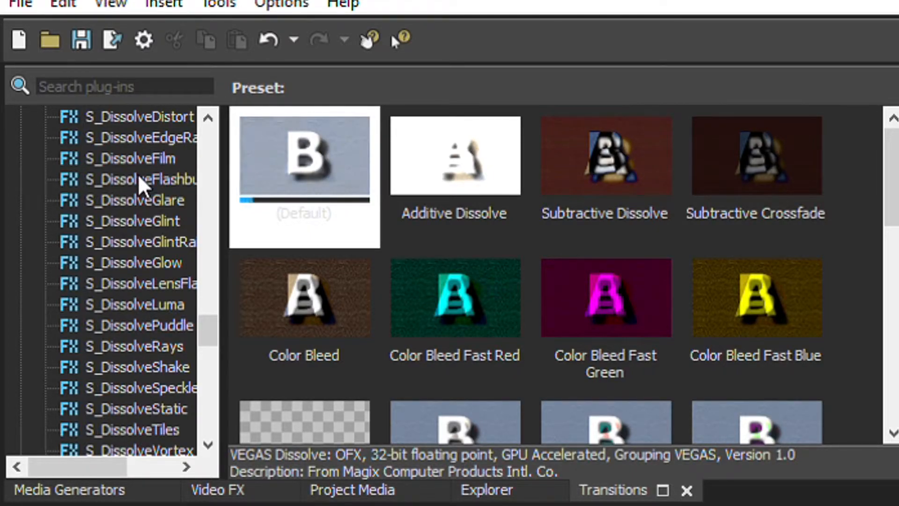
scroll(176, 302, "up", 12)
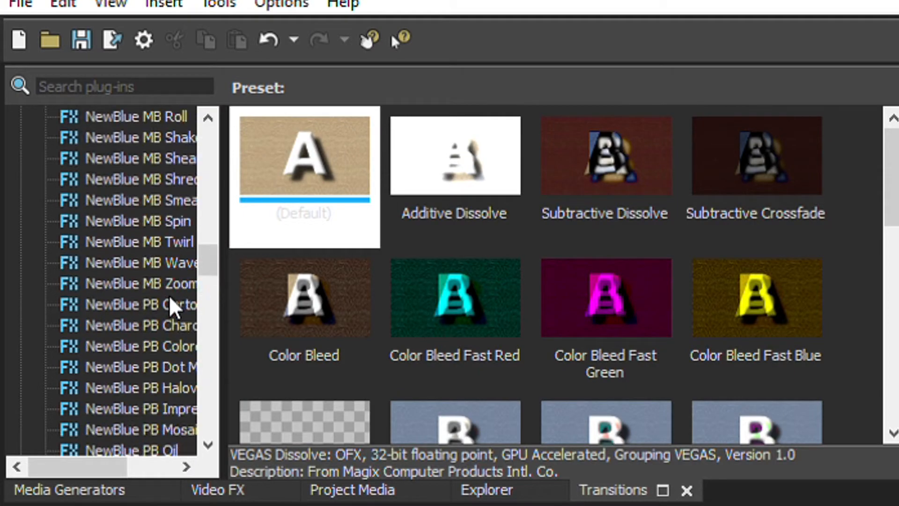
scroll(176, 302, "up", 15)
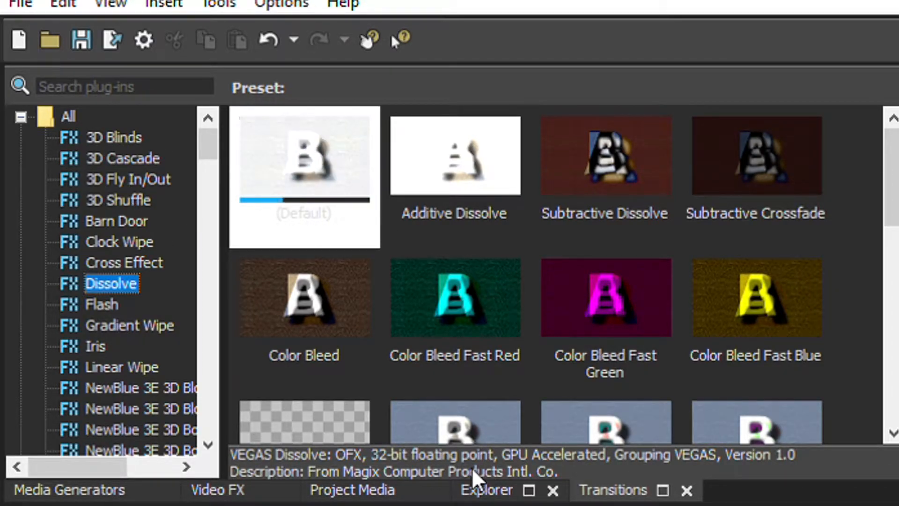
- Browse the media file explorer, showing the contents of Libraries and Computer
left_click(489, 489)
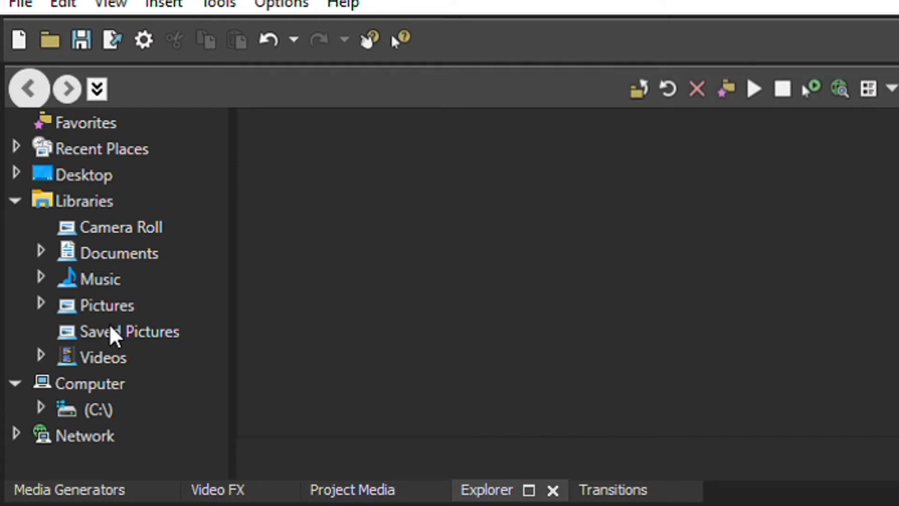
left_click(99, 201)
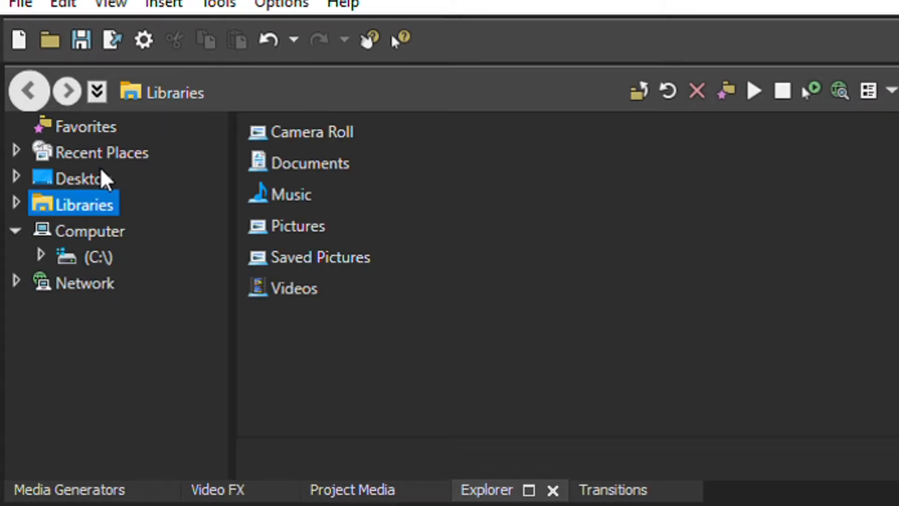
left_click(91, 229)
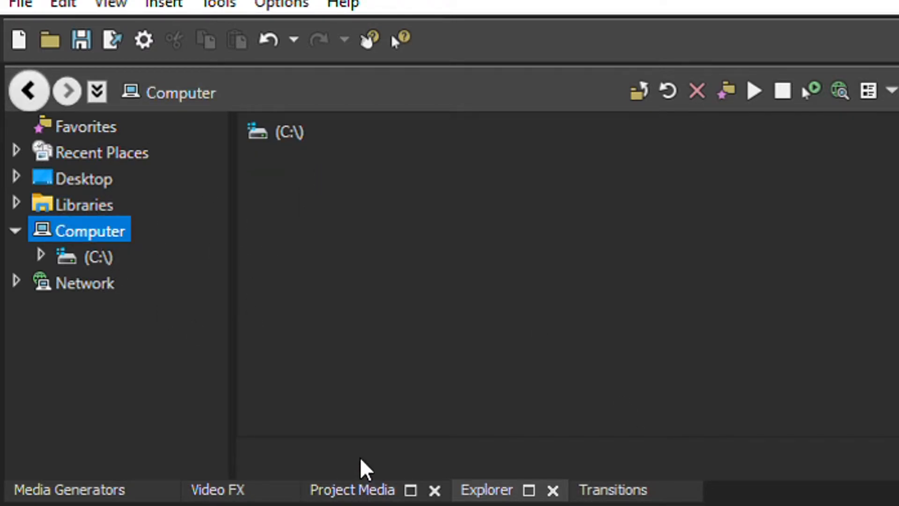
- Import Episode 4.mp4 into the project media
left_click(360, 485)
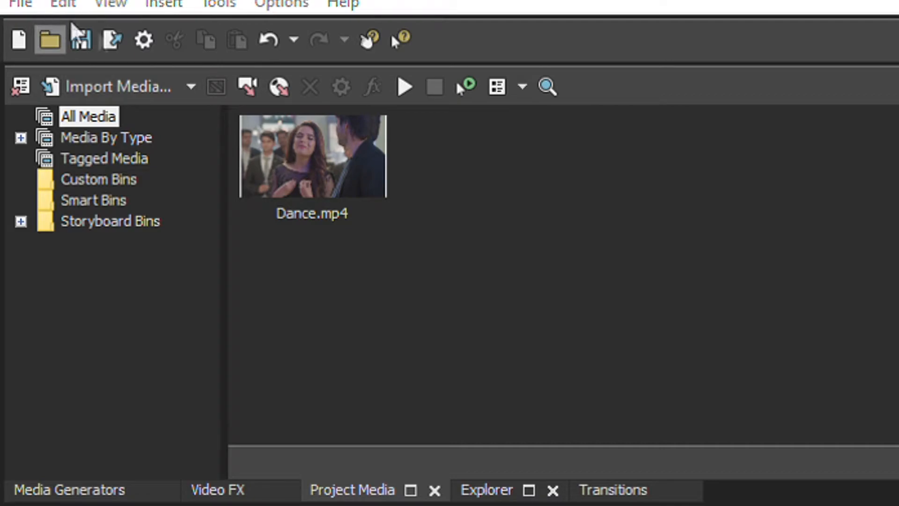
left_click(352, 283)
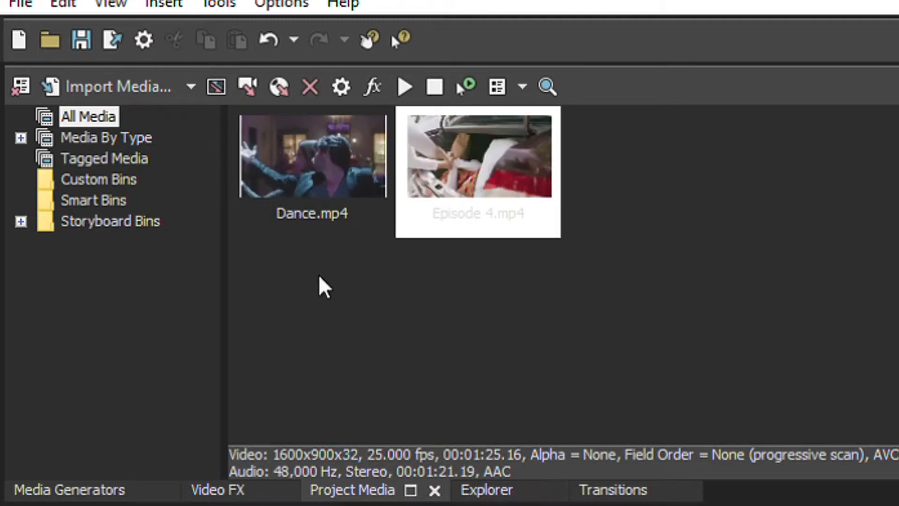
- Browse the list of video effects, from Add Noise down through the HitFilm and NewBlue plug-ins
left_click(213, 490)
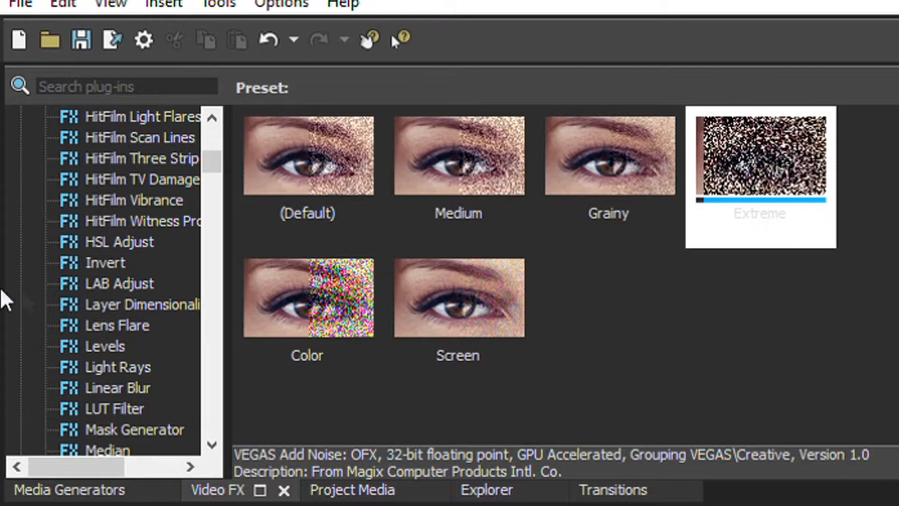
scroll(117, 291, "up", 10)
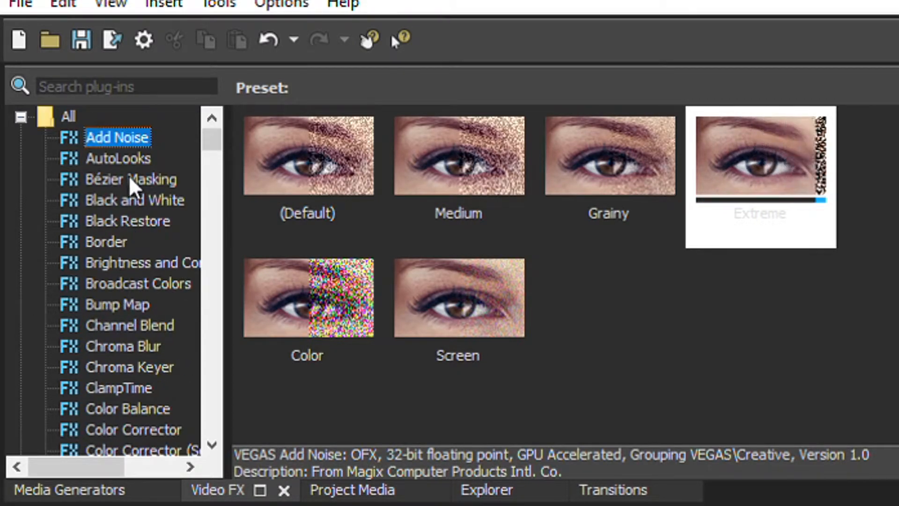
scroll(111, 262, "down", 9)
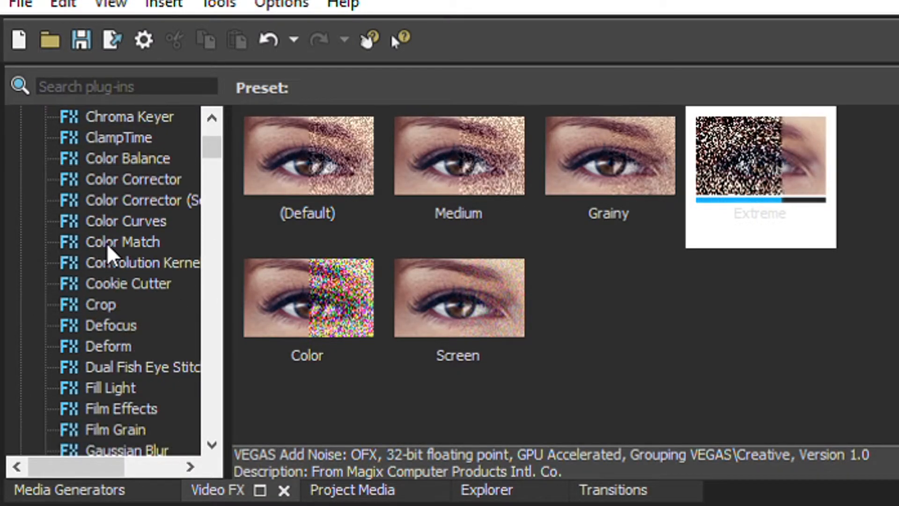
scroll(116, 255, "down", 10)
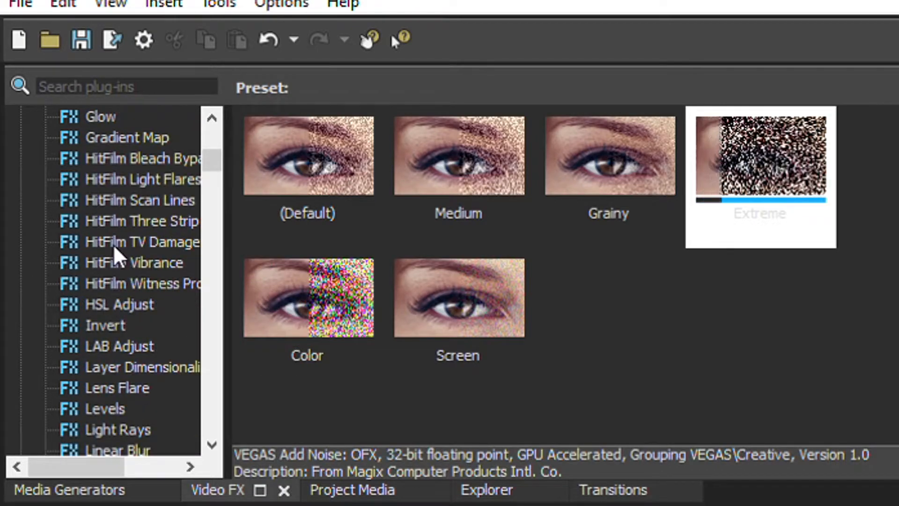
scroll(116, 256, "down", 4)
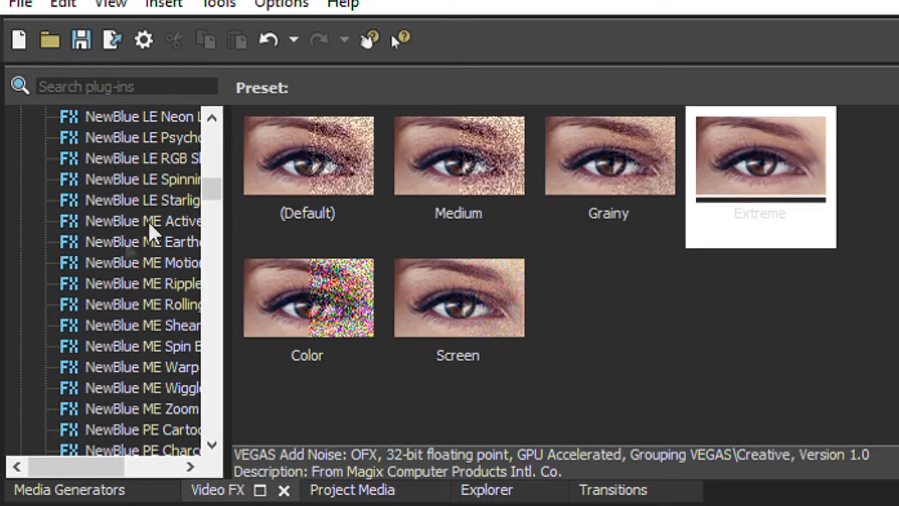
scroll(152, 285, "down", 15)
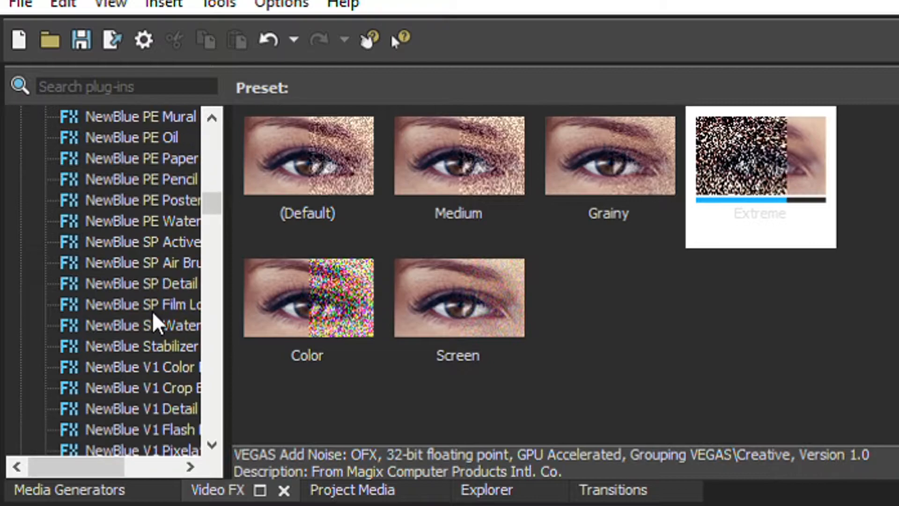
scroll(151, 267, "up", 20)
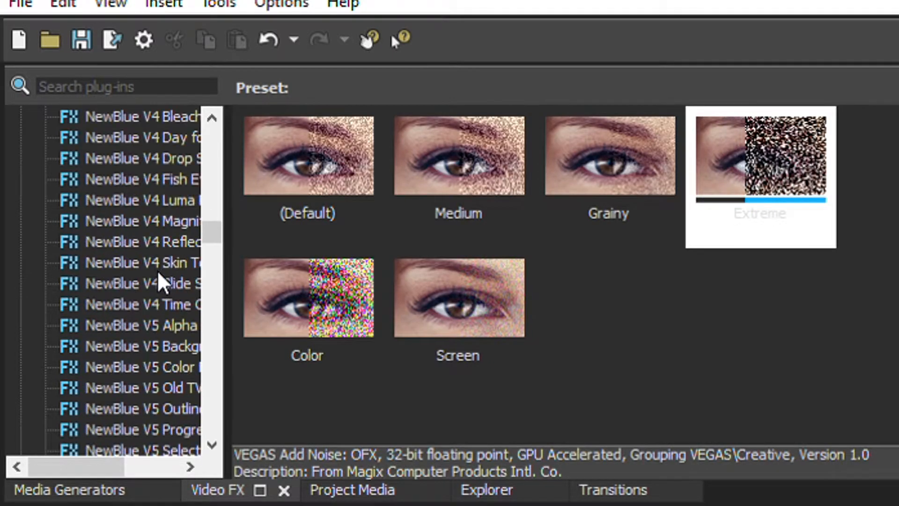
scroll(162, 227, "up", 20)
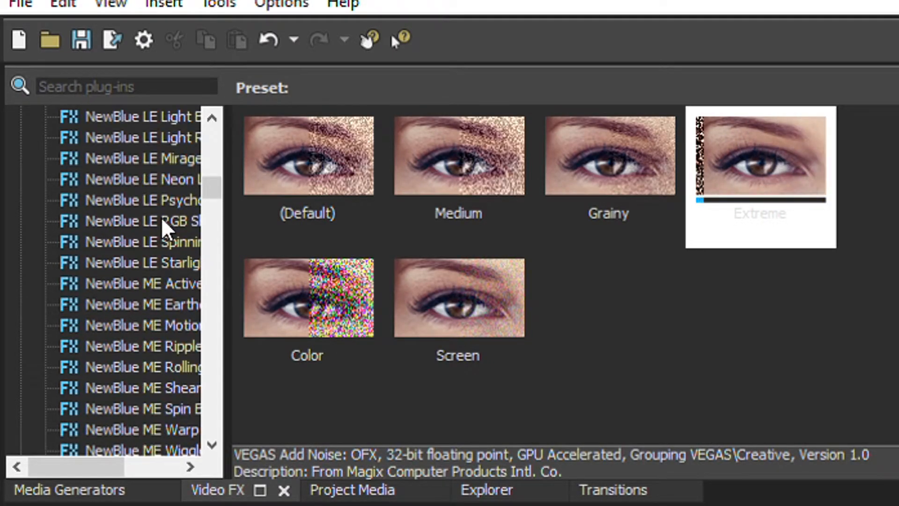
- Browse the whole list of media generators, down to the Titles & Text entries and the plug-in category folders
left_click(120, 488)
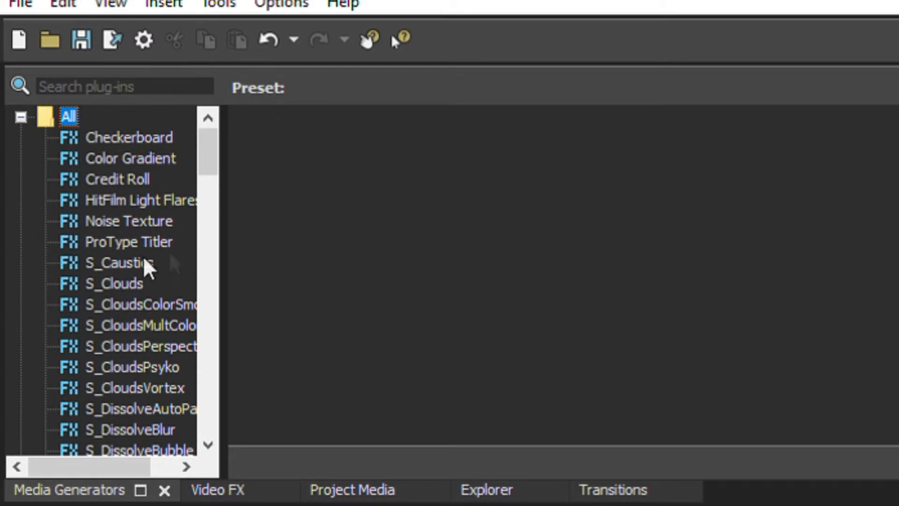
scroll(132, 188, "down", 1)
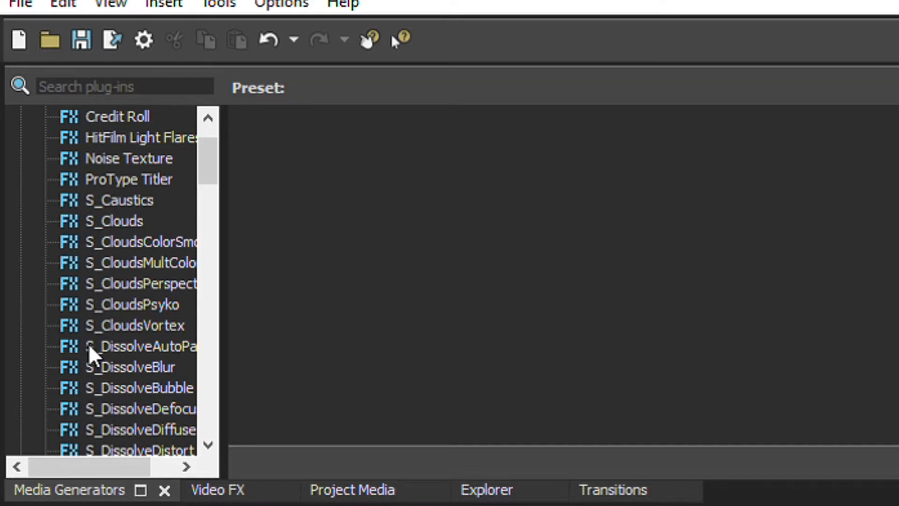
scroll(133, 281, "down", 10)
scroll(135, 270, "down", 15)
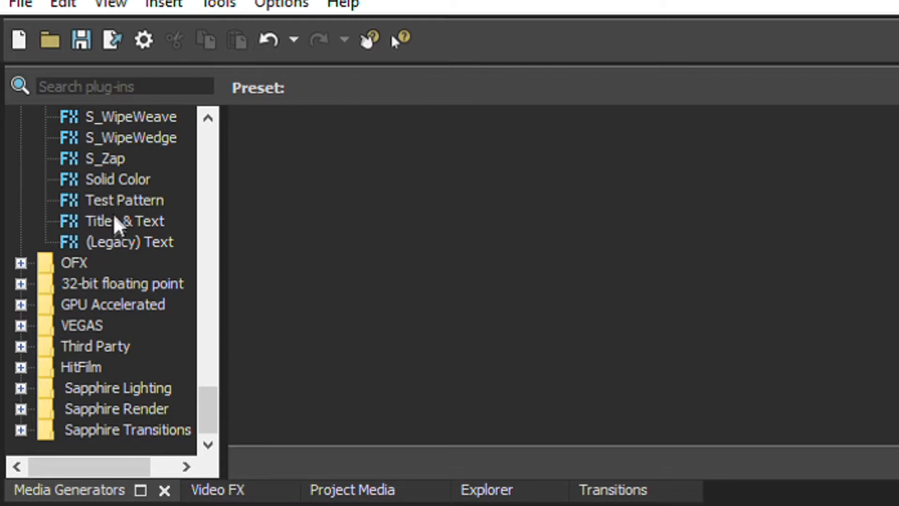
scroll(118, 168, "up", 20)
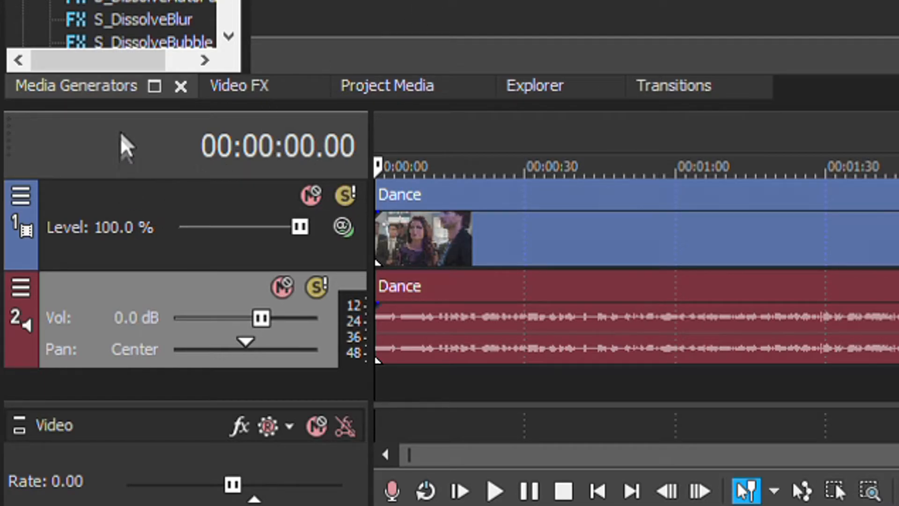
- Mute the video track, check several points of the Dance clip, and unmute the track
left_click(314, 191)
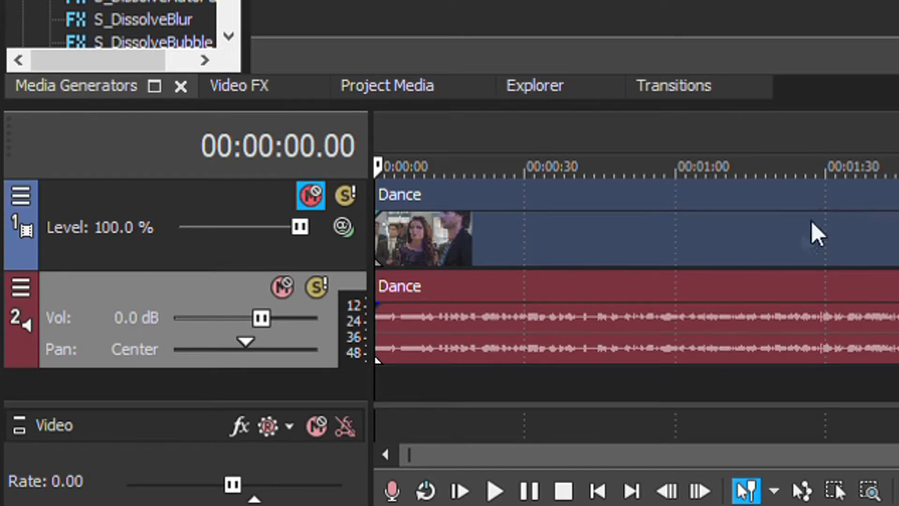
left_click(412, 223)
left_click(696, 220)
mouse_move(884, 225)
left_mouse_down()
mouse_move(897, 225)
mouse_move(884, 225)
left_mouse_up()
left_click(310, 190)
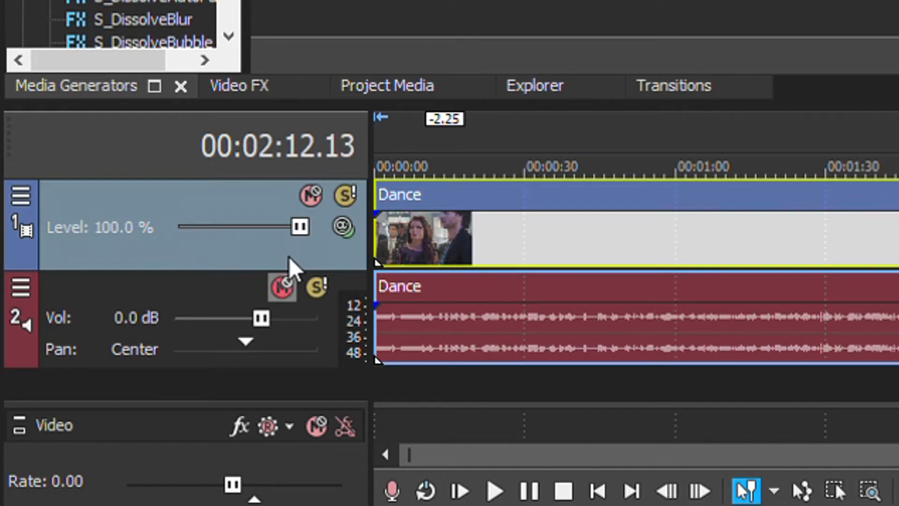
- Set the volume of the Dance audio track to -1.8 dB
left_click(283, 284)
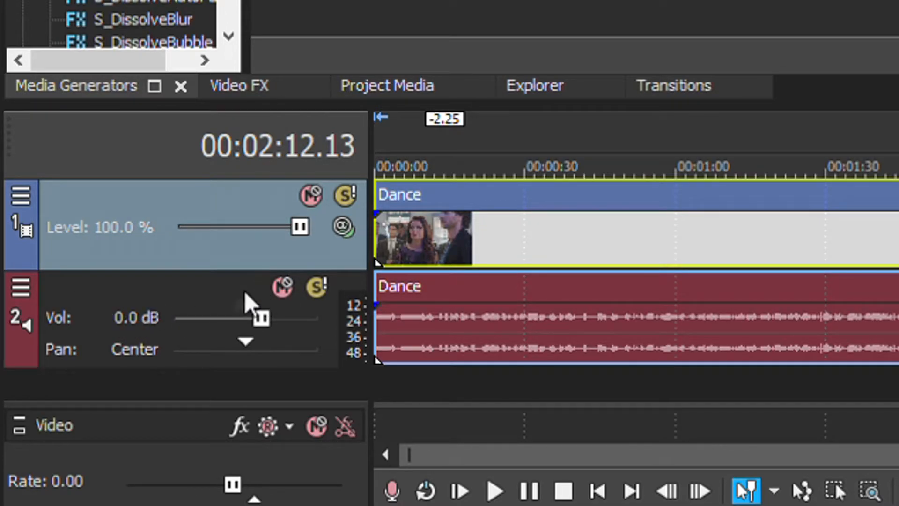
left_click_drag(261, 318, 249, 303)
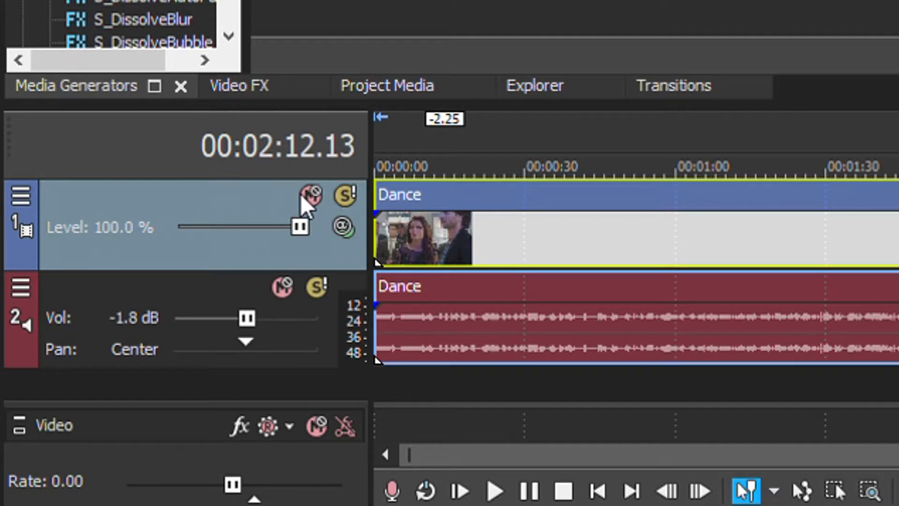
- Lower the video track's level to 0.0 % and return it to 100.0 %
left_click_drag(300, 227, 172, 222)
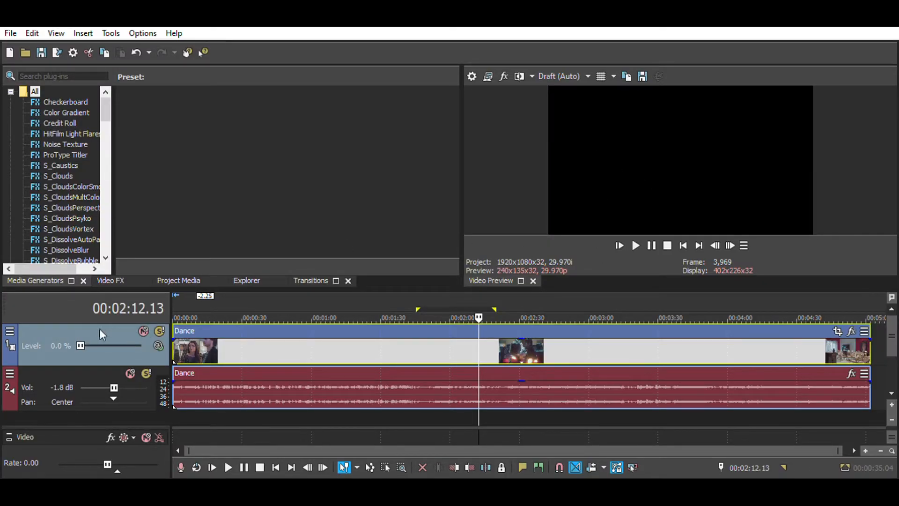
left_click_drag(81, 345, 138, 345)
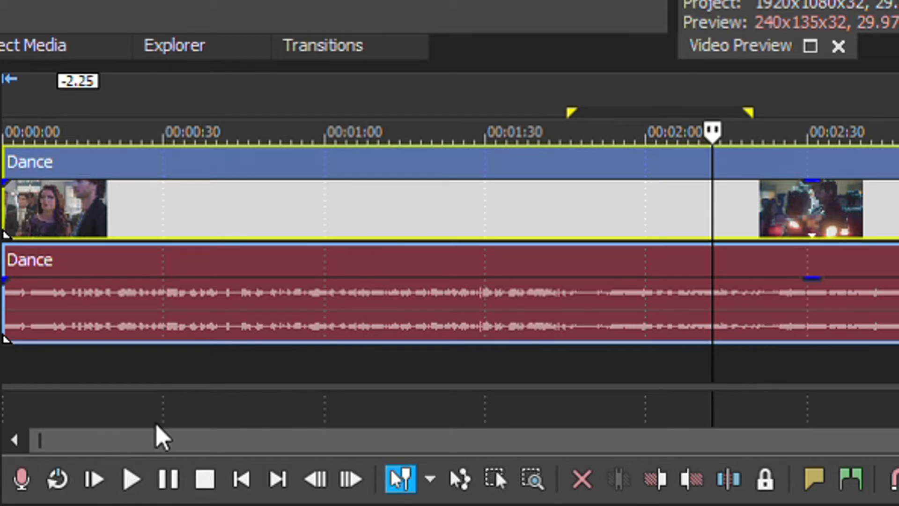
- Split the Dance clip at 00:01:02.02 and 00:01:49.19, and shift its last piece by about +57.25 along the timeline
left_click(249, 461)
left_click(277, 457)
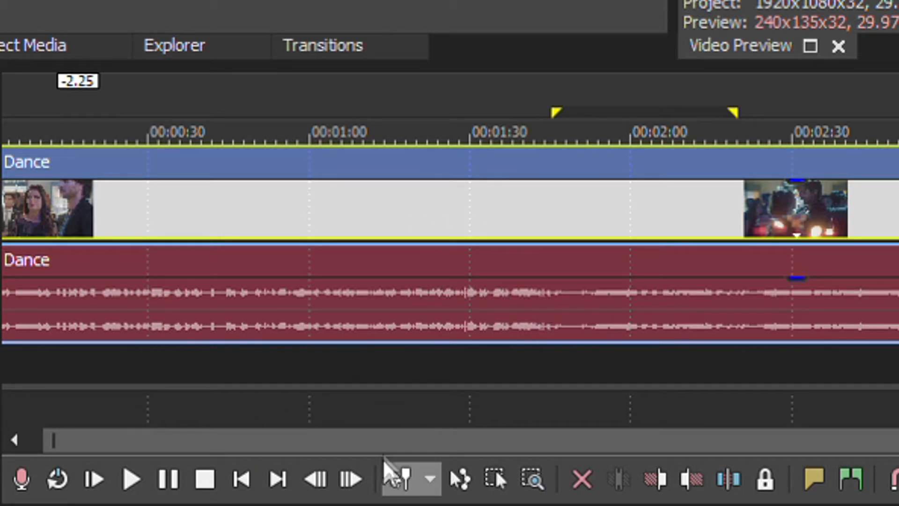
left_click(321, 378)
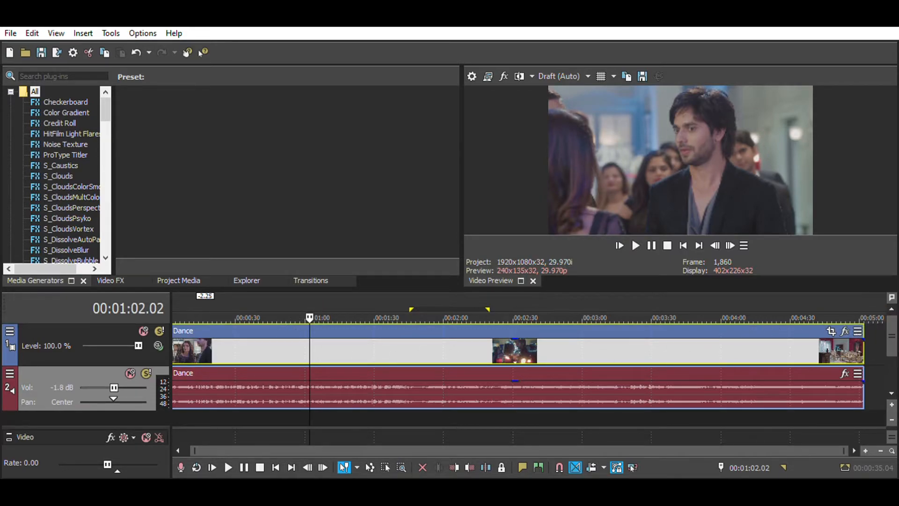
key("s")
left_click(419, 345)
key("s")
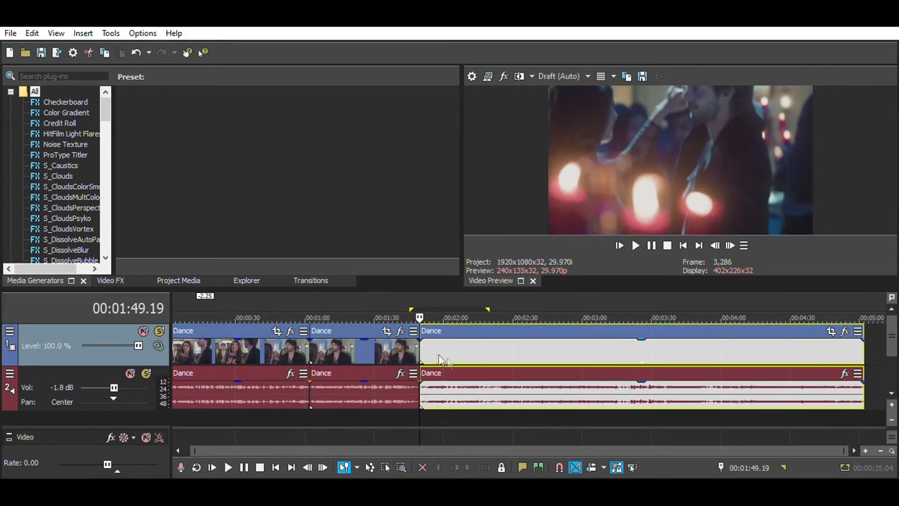
left_click_drag(524, 347, 668, 329)
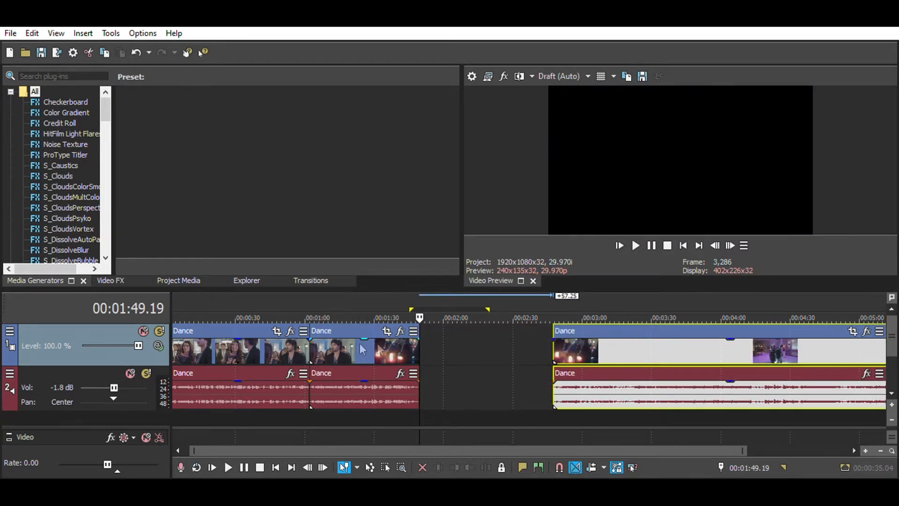
- Shift the middle Dance piece by +25.19 along the timeline, and box-select all the pieces to move them together
left_click_drag(361, 349, 424, 345)
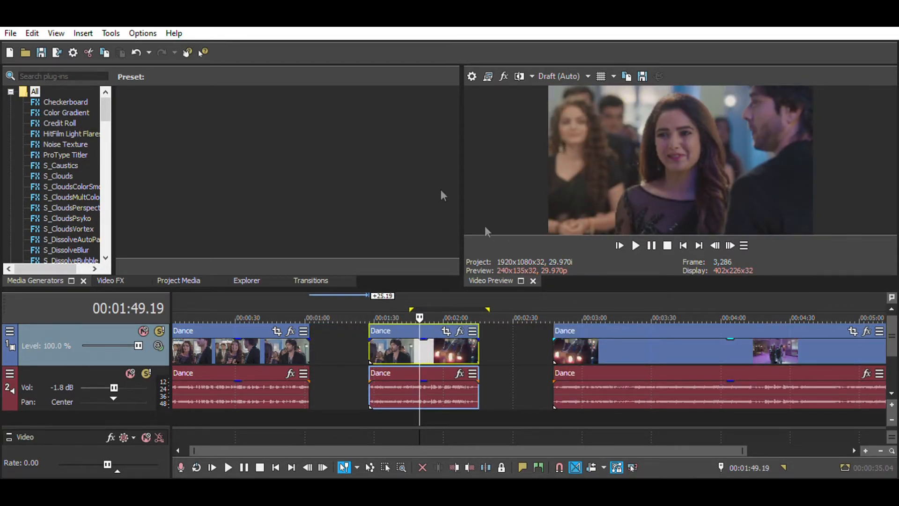
left_click(385, 467)
left_click_drag(190, 352, 840, 343)
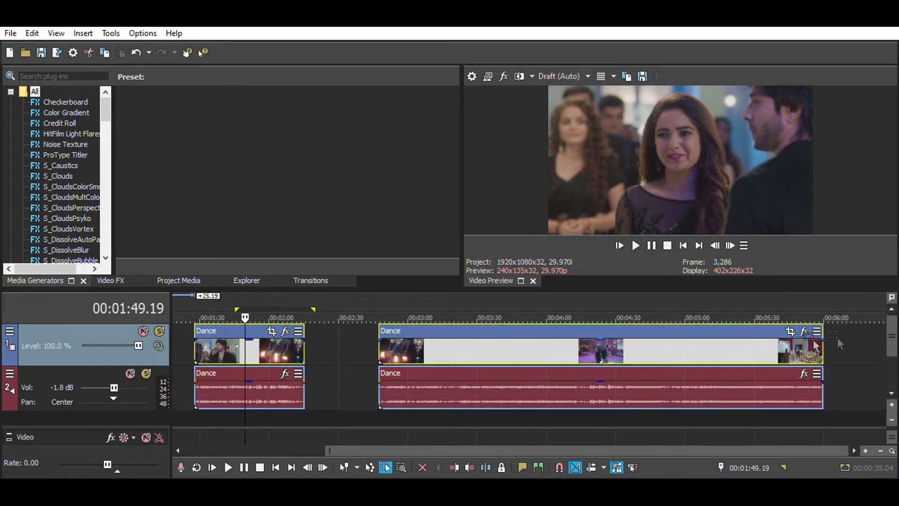
scroll(470, 369, "down", 2)
left_click_drag(651, 330, 625, 360)
key("Escape")
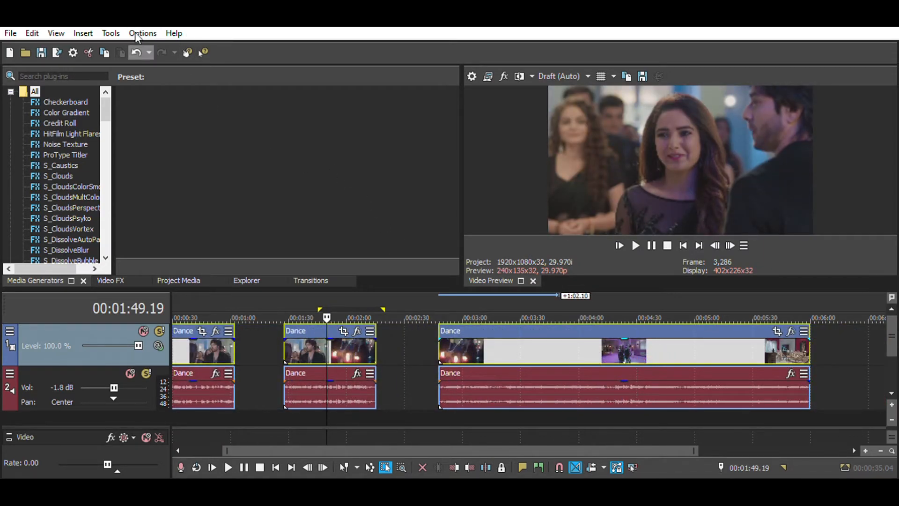
- Undo the piece moves and the splits so that the Dance clip is one uncut event again
left_click(136, 52)
left_click(136, 49)
left_click(136, 49)
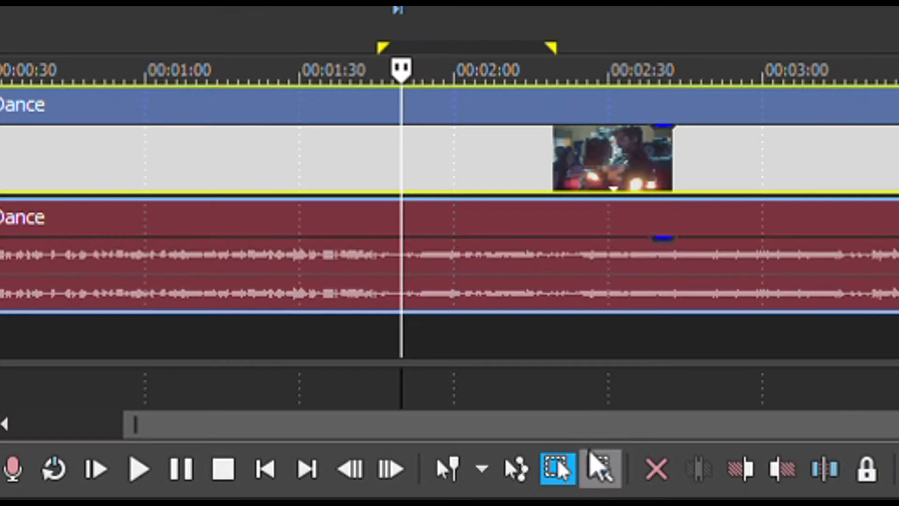
- Magnify parts of the Dance clip on the timeline with the Zoom Edit tool
left_click(595, 462)
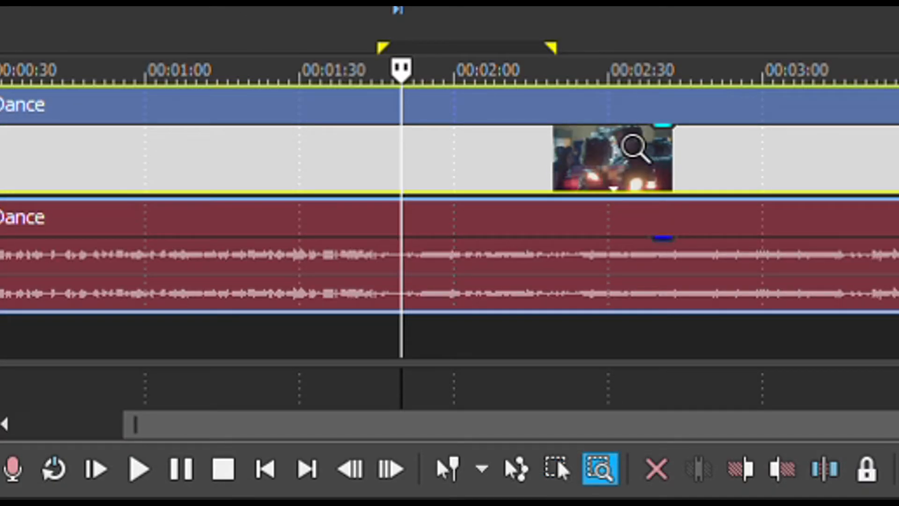
left_click(491, 169)
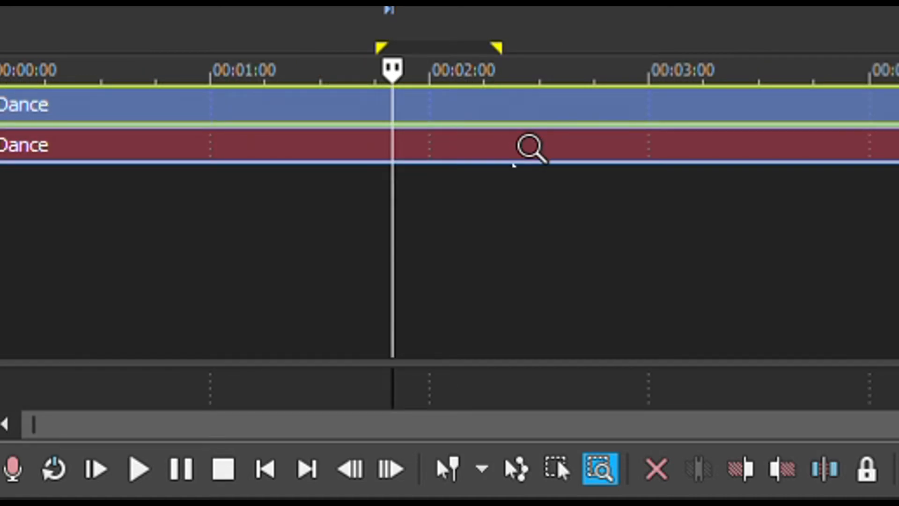
left_click_drag(527, 145, 536, 180)
left_click_drag(551, 144, 569, 169)
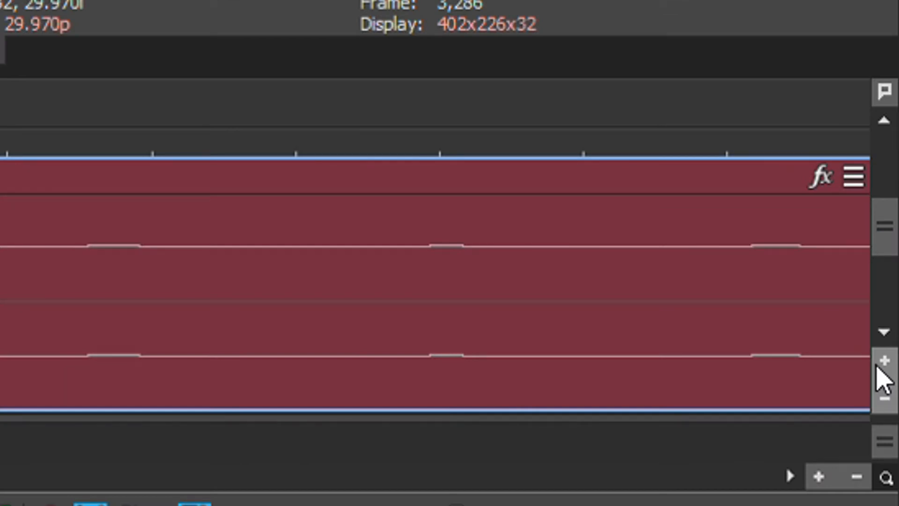
- Shrink both tracks to their minimum height and enlarge them until the thumbnails and waveforms show
left_click(889, 411)
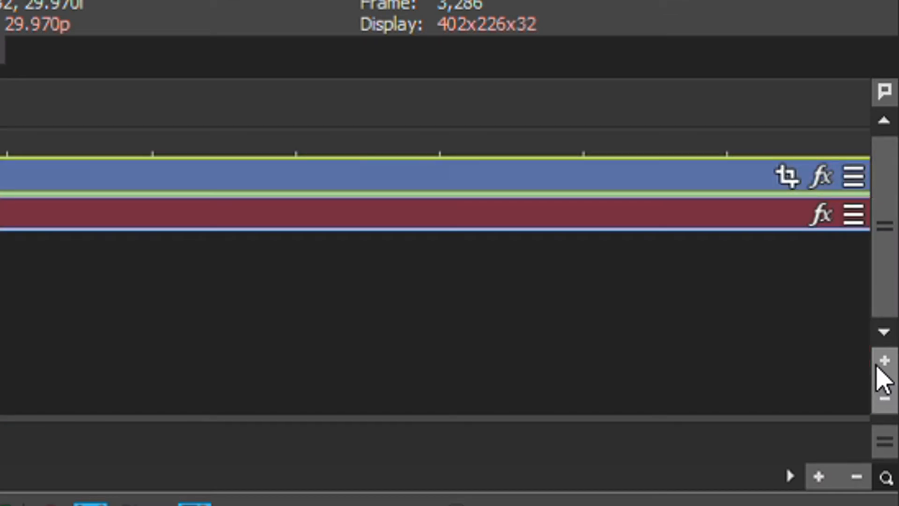
left_click(883, 358)
left_click(883, 356)
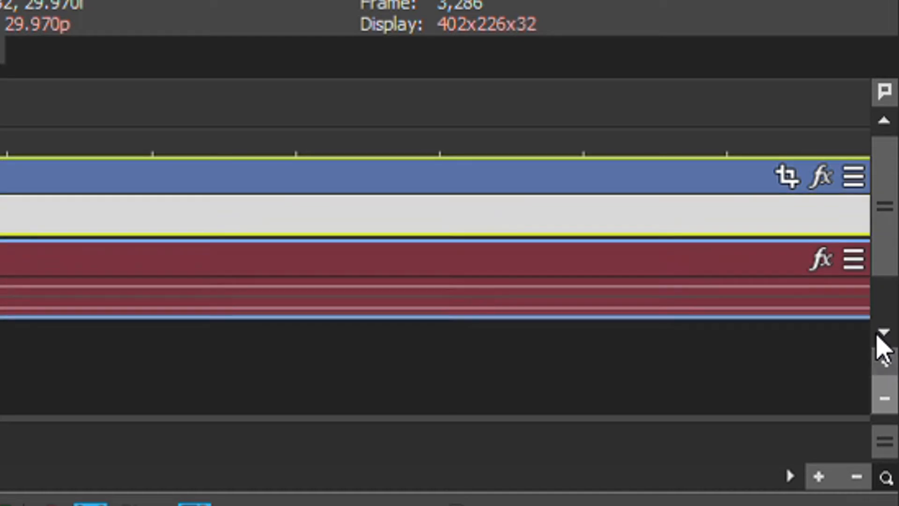
left_click(883, 355)
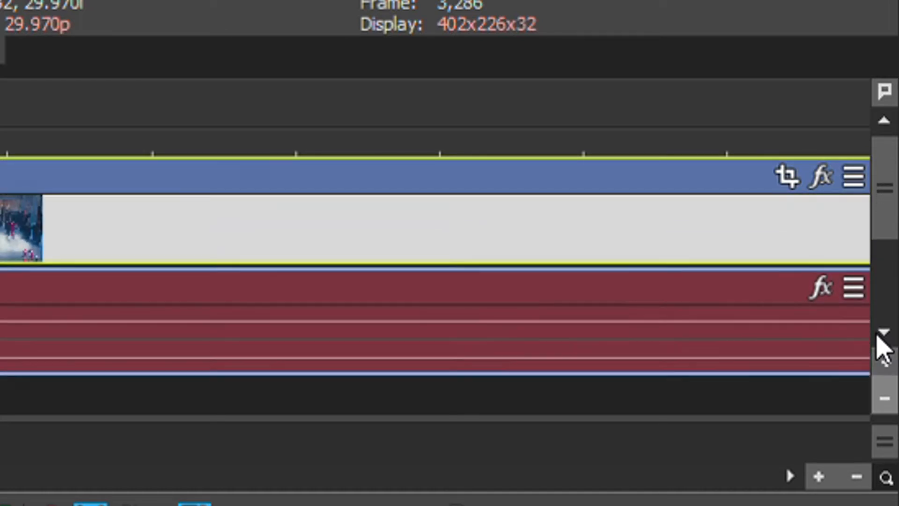
left_click(885, 375)
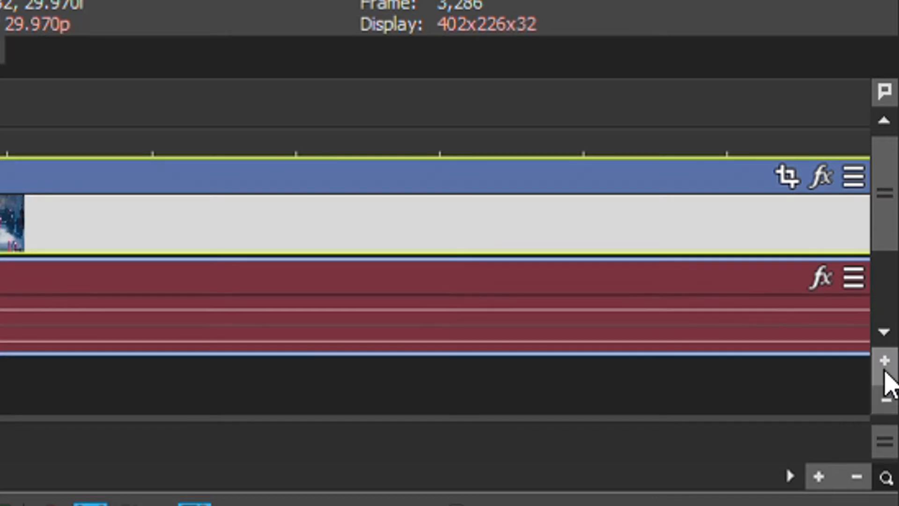
left_click_drag(885, 371, 877, 328)
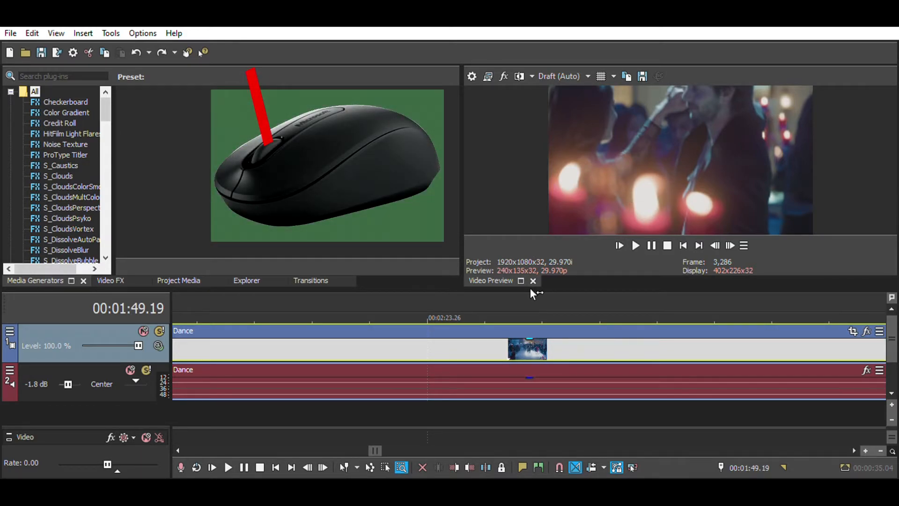
- Examine the Dance clip at different timeline zoom levels, from the whole clip down to single frames around 00:01:49.19
scroll(567, 333, "down", 5)
scroll(567, 333, "down", 10)
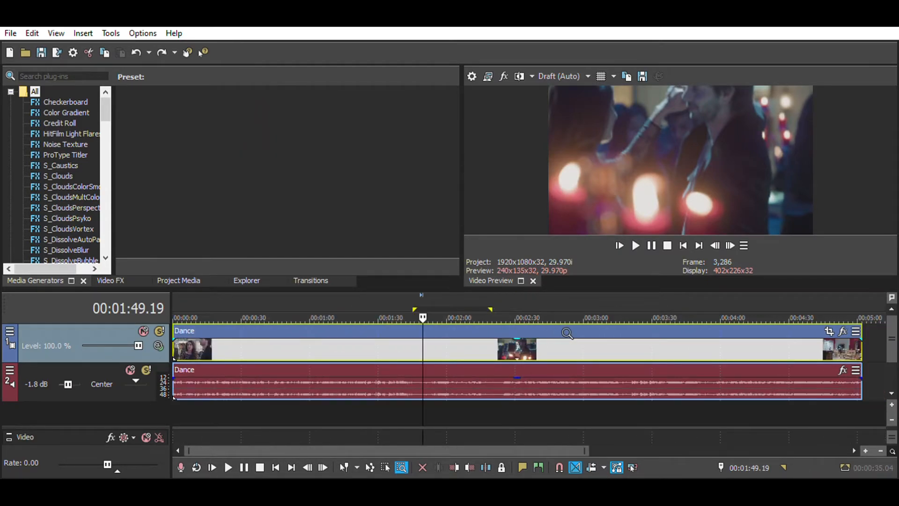
scroll(567, 333, "down", 3)
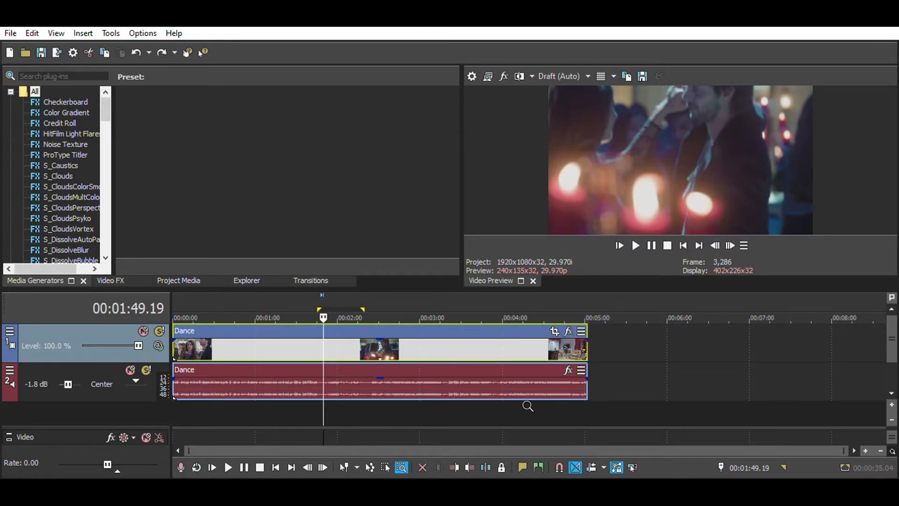
scroll(508, 352, "up", 5)
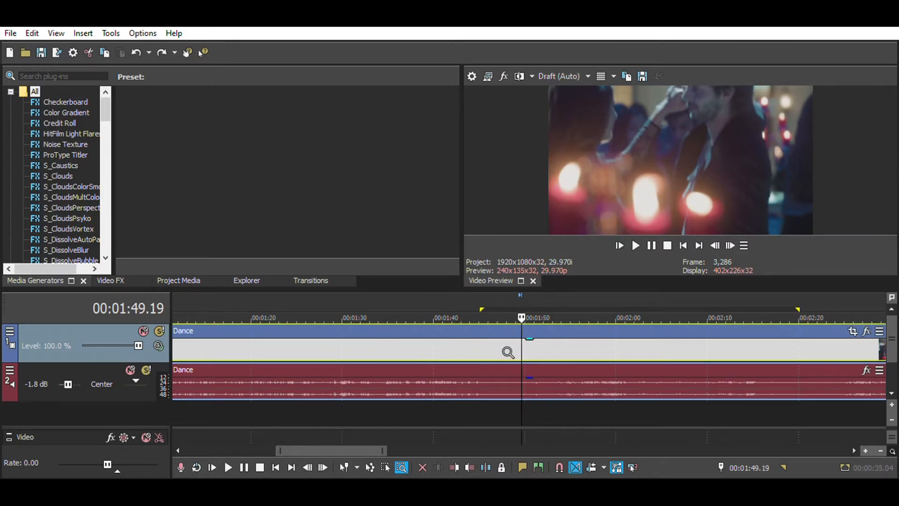
scroll(508, 353, "up", 5)
scroll(508, 341, "up", 5)
scroll(512, 361, "up", 2)
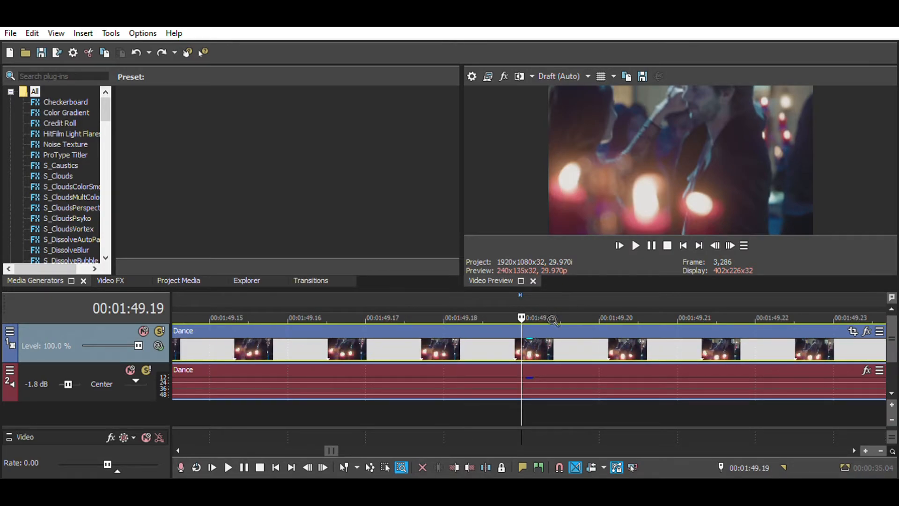
scroll(563, 355, "down", 15)
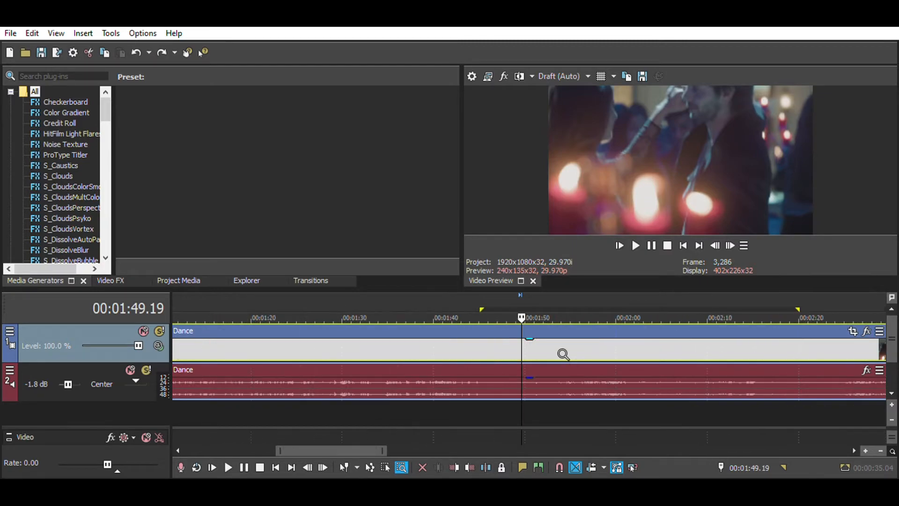
scroll(506, 326, "up", 1)
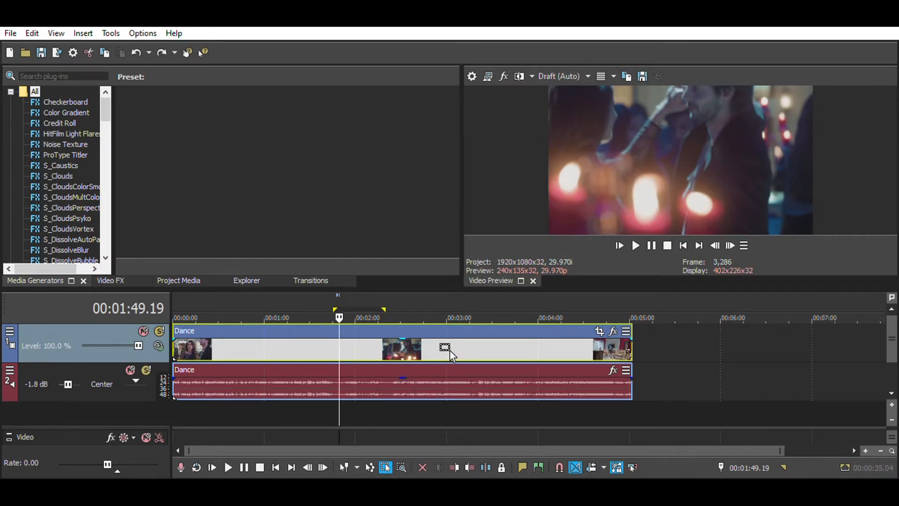
- Delete the whole Dance clip with the Normal Edit tool active, and undo the deletion
key("ctrl+d")
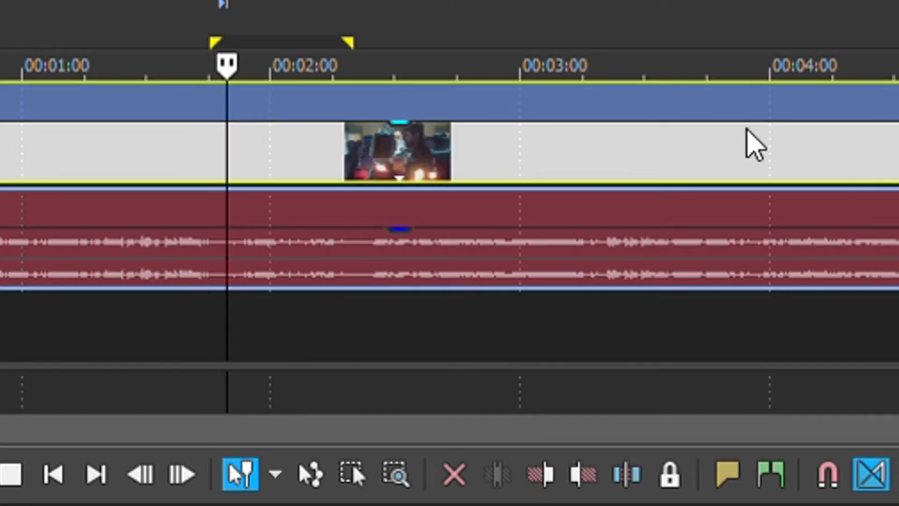
left_click(747, 132)
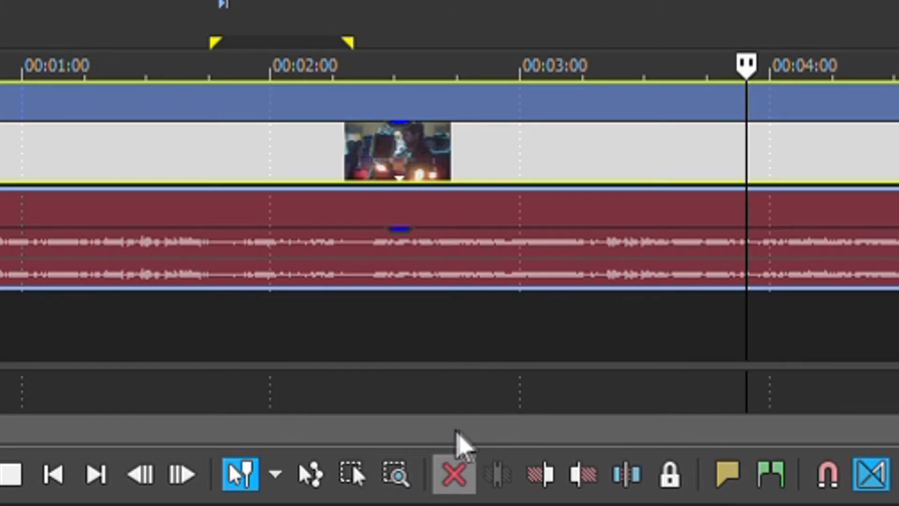
left_click(459, 464)
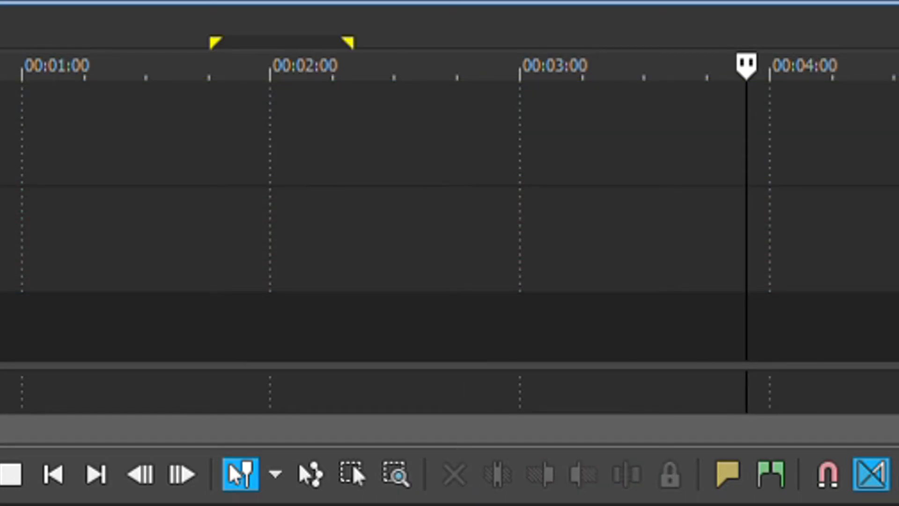
key("ctrl+z")
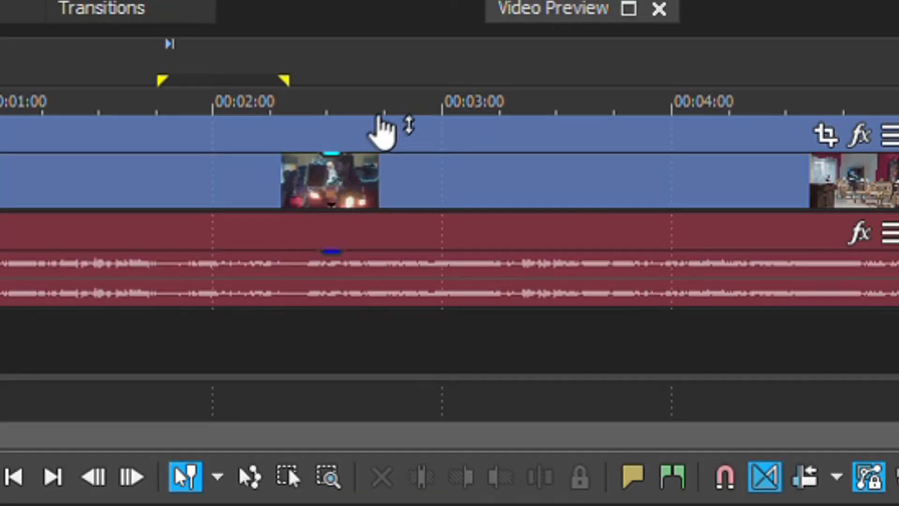
- Trim the start of the Dance clip to the cursor at about 00:02:44, and undo the trim
left_click(380, 128)
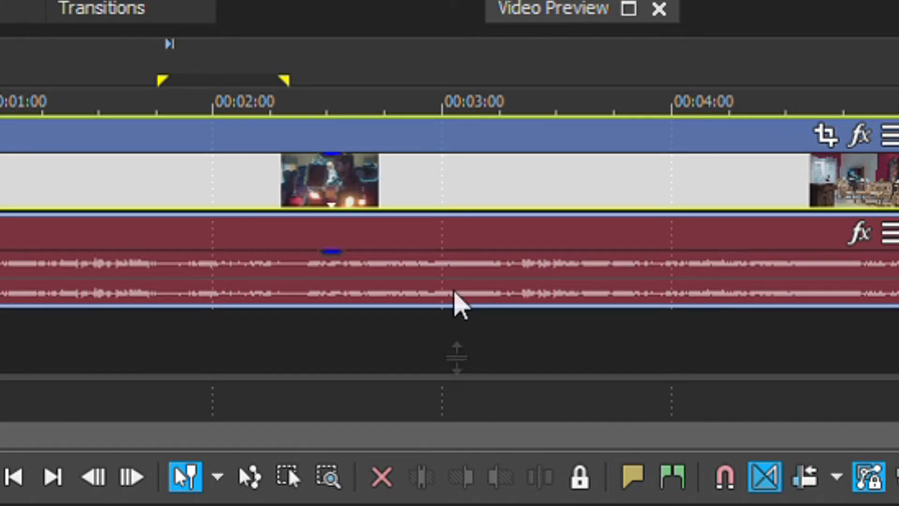
left_click(528, 146)
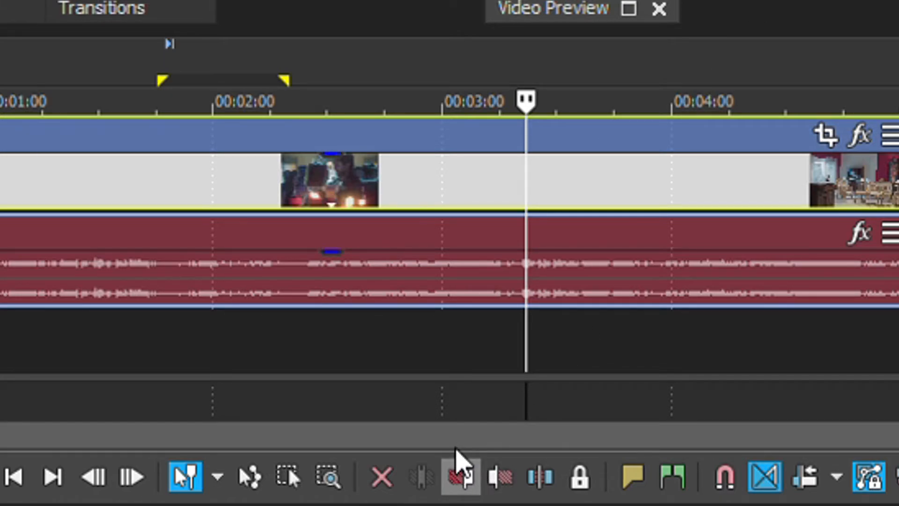
left_click(525, 154)
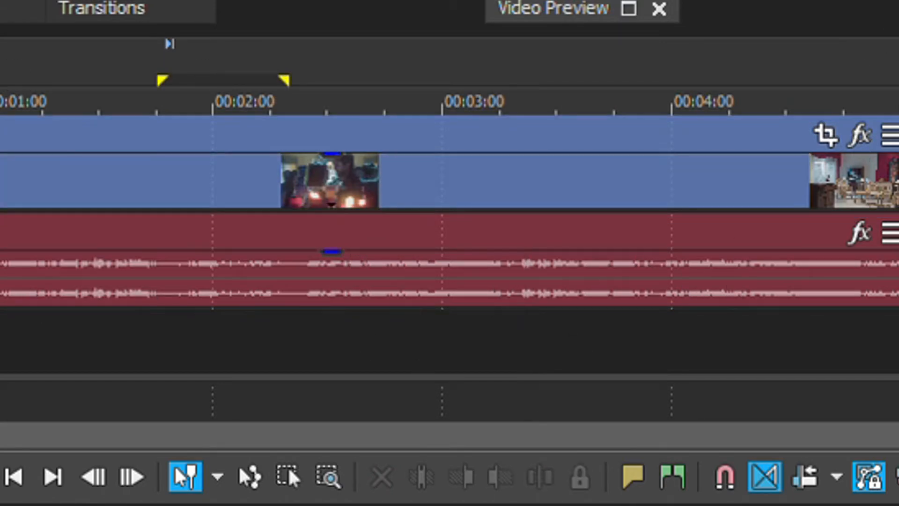
left_click(381, 167)
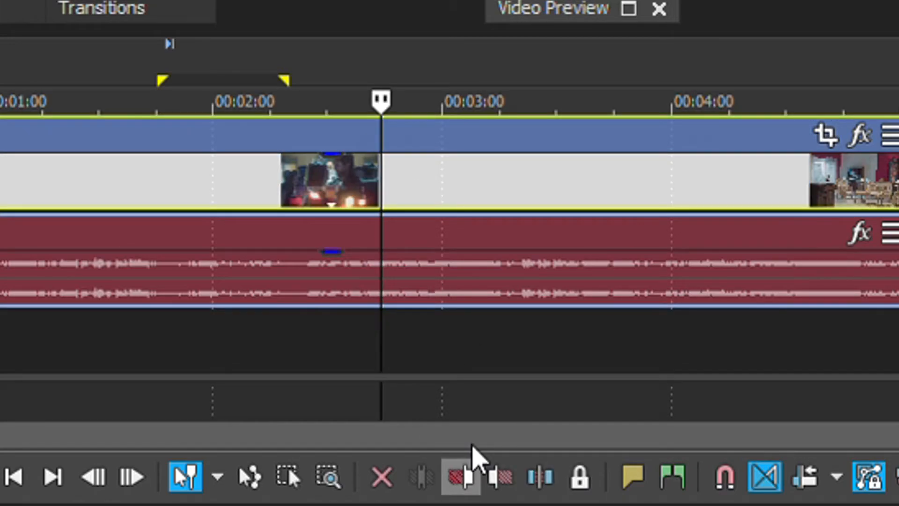
left_click(468, 474)
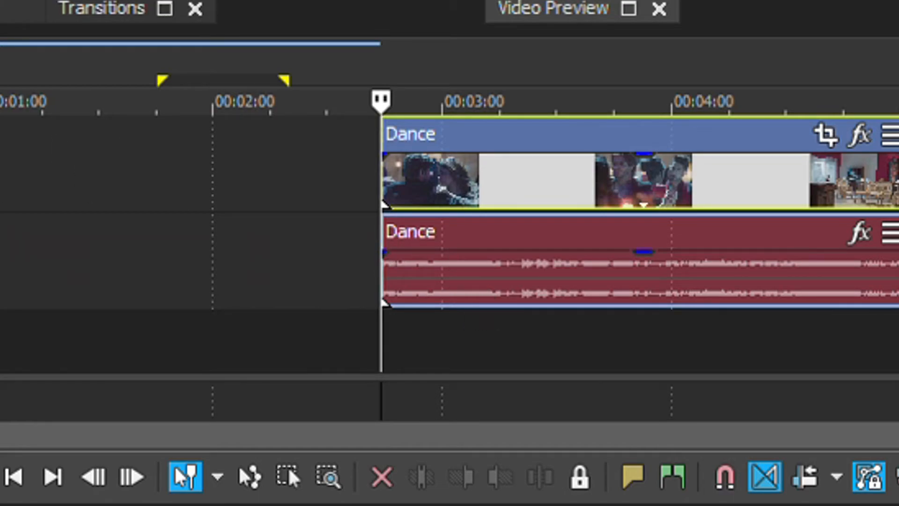
key("ctrl+z")
- Trim the end of the Dance clip to the cursor at about 00:02:44, undo it, and try a split at 00:02:40.01
left_click(514, 462)
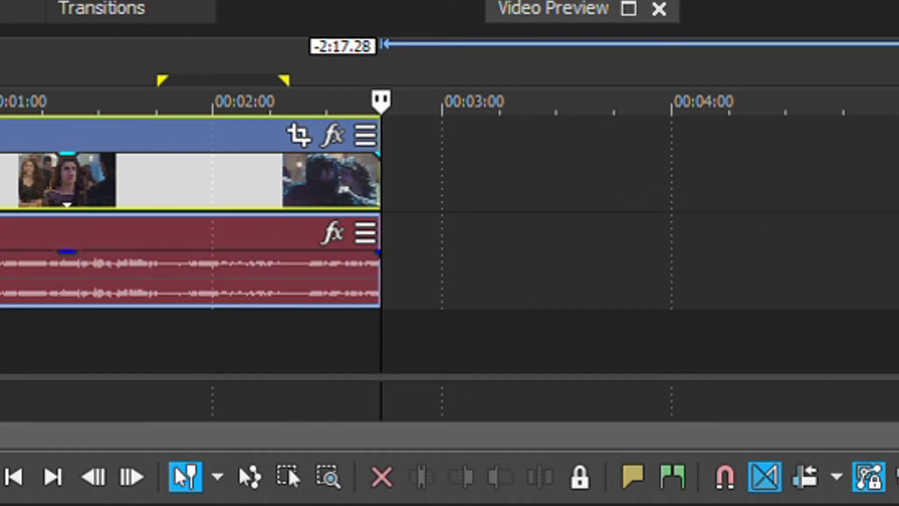
key("ctrl+z")
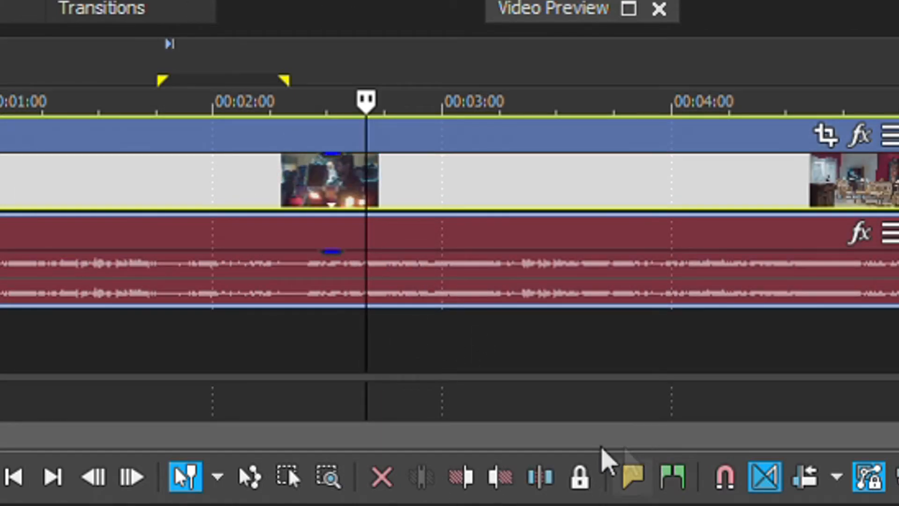
left_click(548, 462)
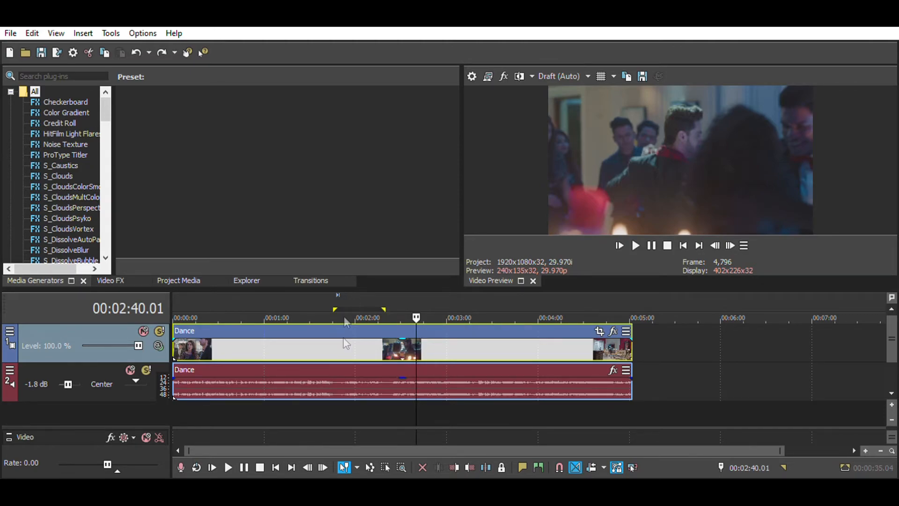
- Ungroup the Dance video from its audio, and shift only the audio event by +32.26 along the timeline
left_click(374, 351)
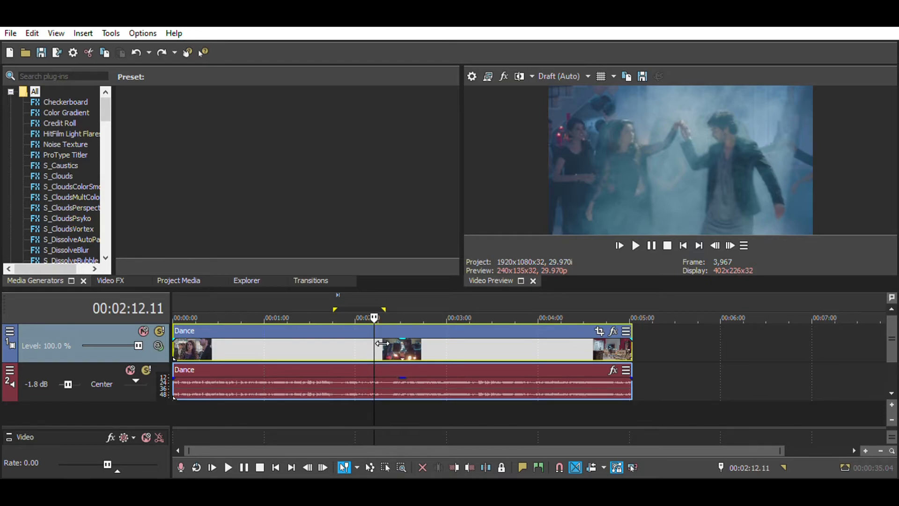
key("u")
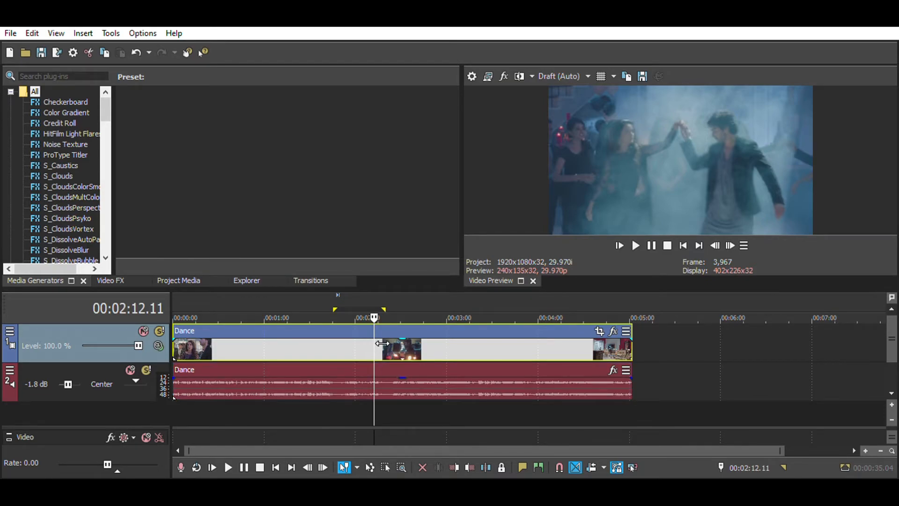
left_click(336, 371)
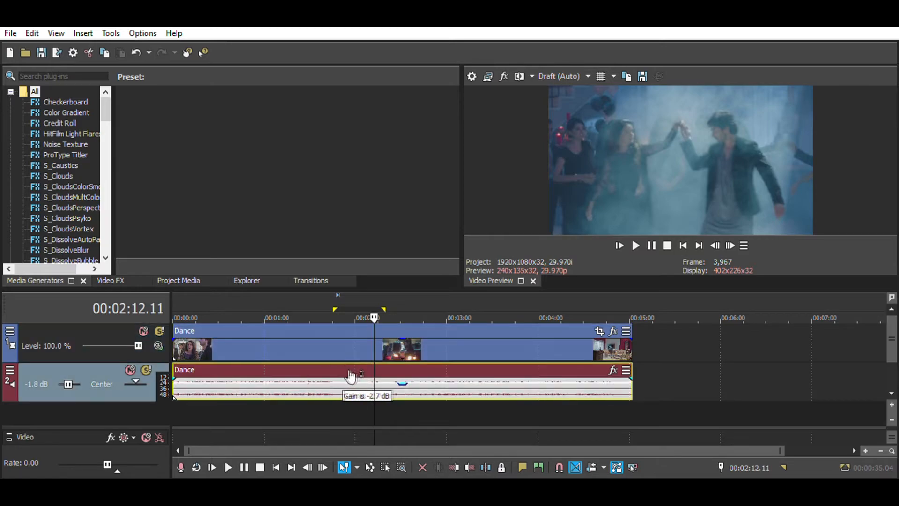
left_click_drag(431, 383, 481, 384)
- Delete the shifted Dance audio event, and undo the deletion
key("Delete")
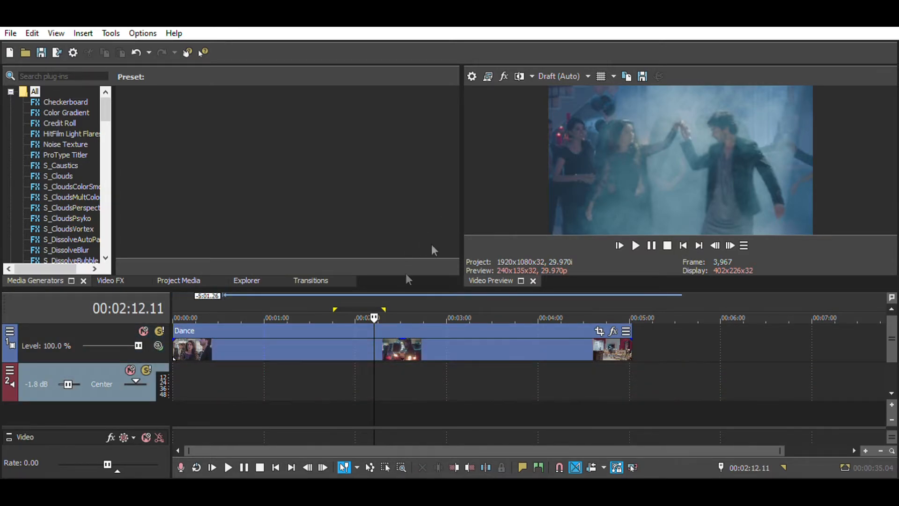
left_click(136, 52)
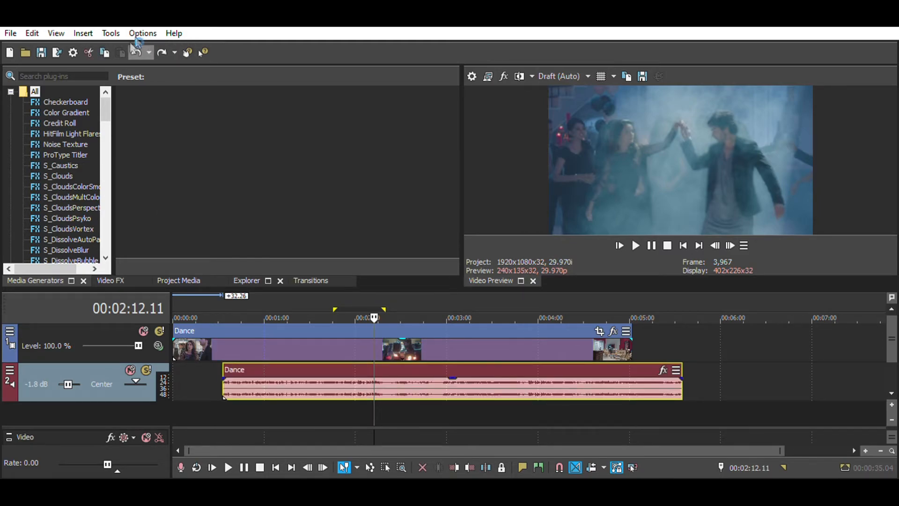
- Undo the shift of the Dance audio event, and delete the audio track below the Dance video
key("ctrl+z")
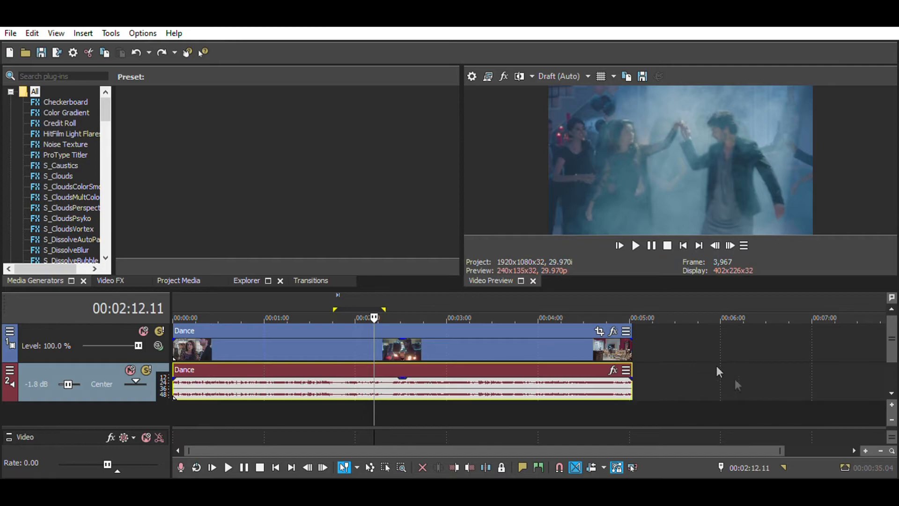
left_click(657, 371)
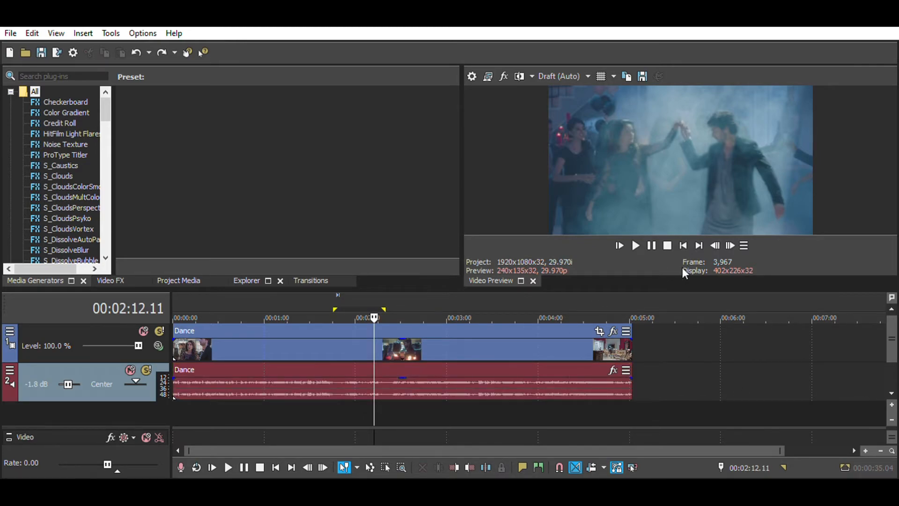
key("Delete")
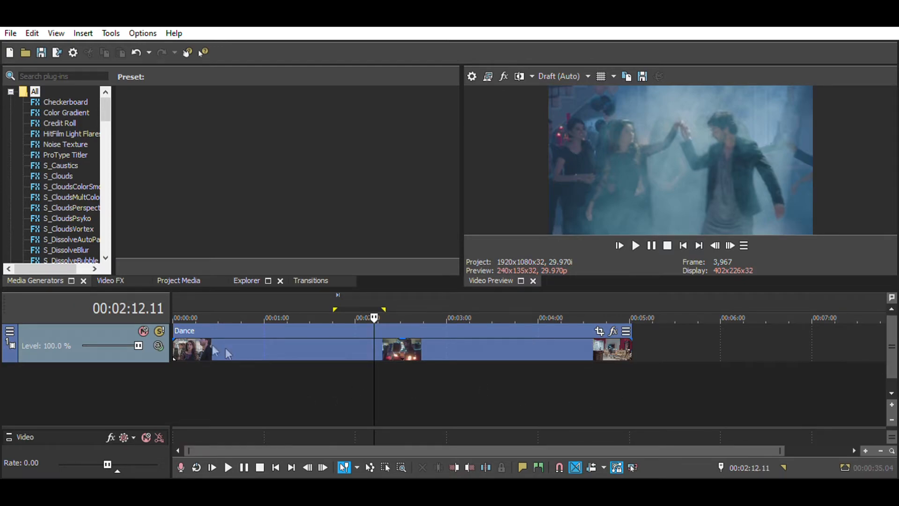
- Insert an empty audio track below the Dance video and an empty video track above it
right_click(511, 362)
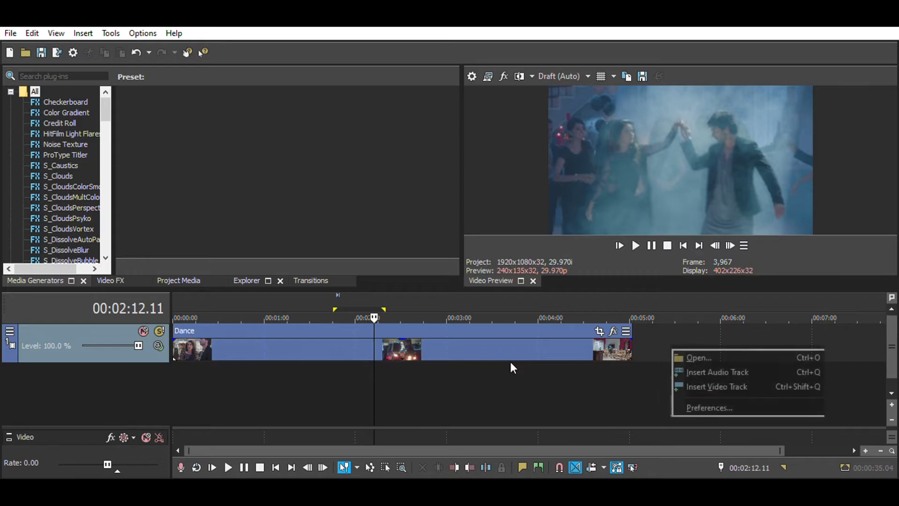
left_click(559, 387)
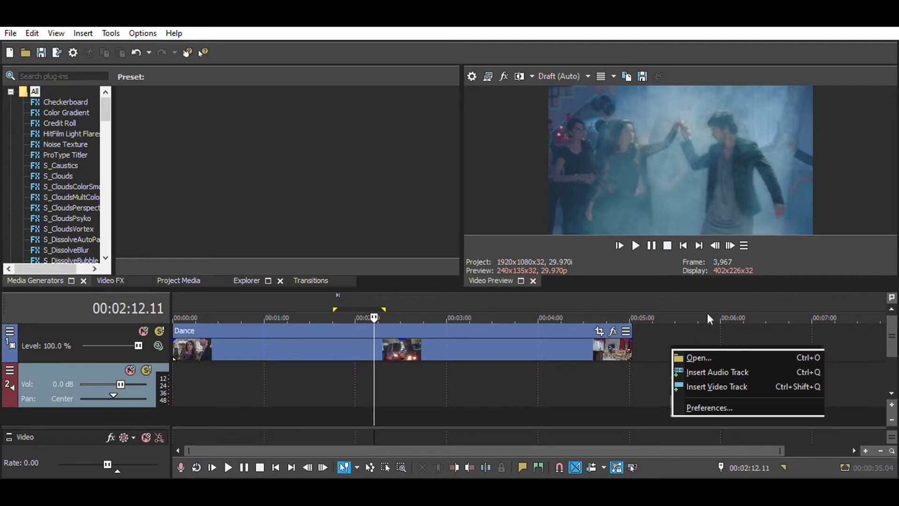
left_click(611, 403)
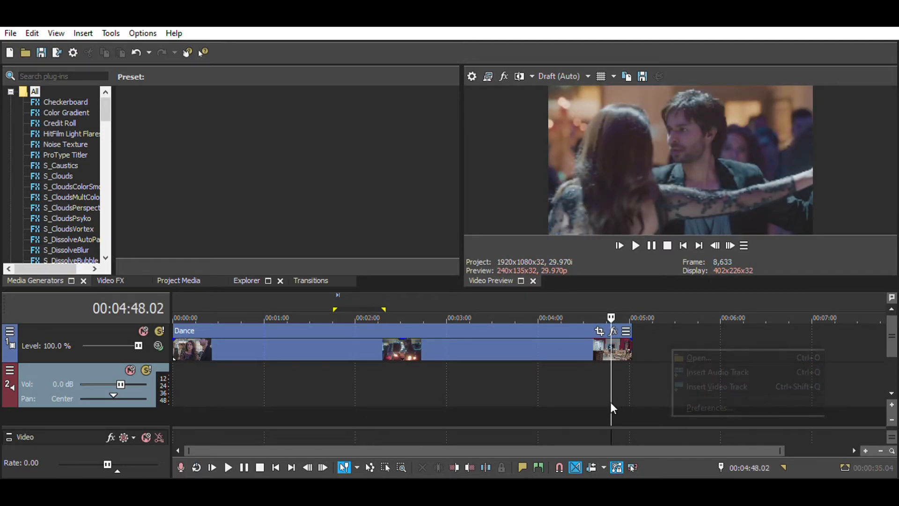
key("ctrl+shift+q")
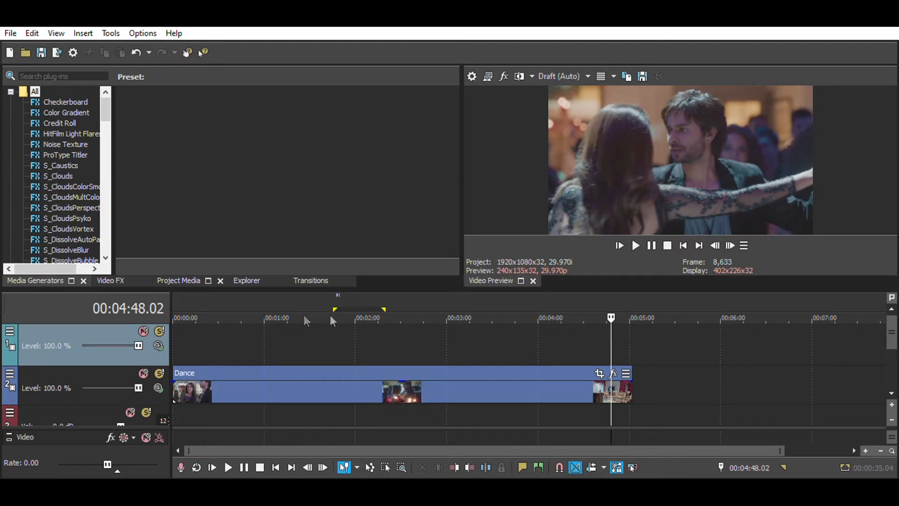
key("ctrl+z")
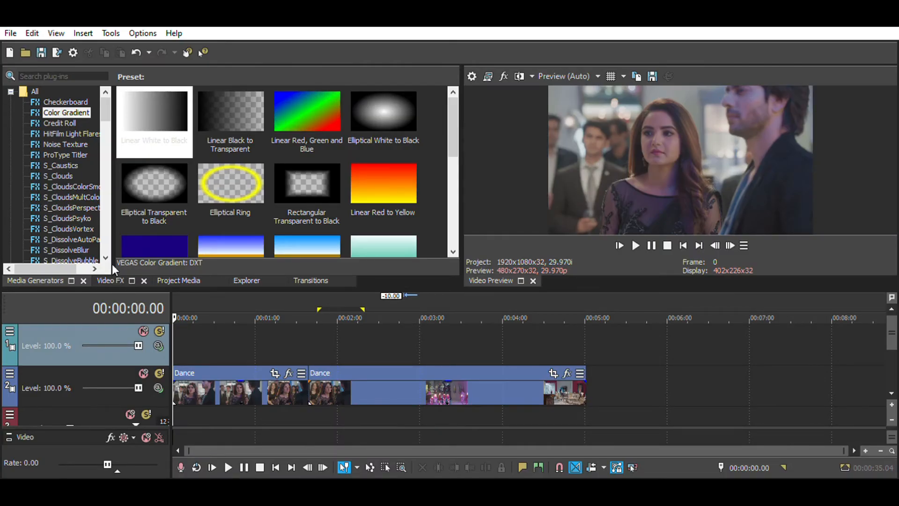
- Apply the Add Noise Extreme preset to the second Dance event, preview it at 00:03:11.09, and undo the effect
left_click(110, 280)
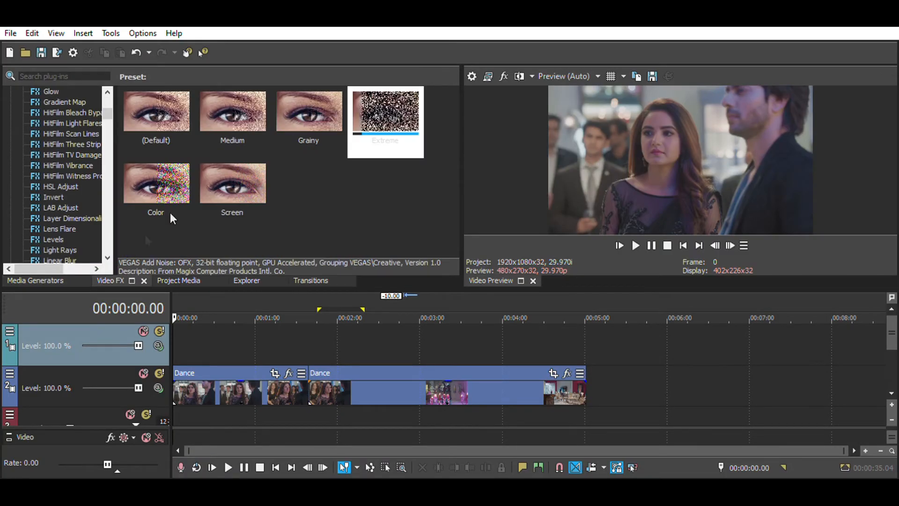
left_click_drag(414, 134, 451, 375)
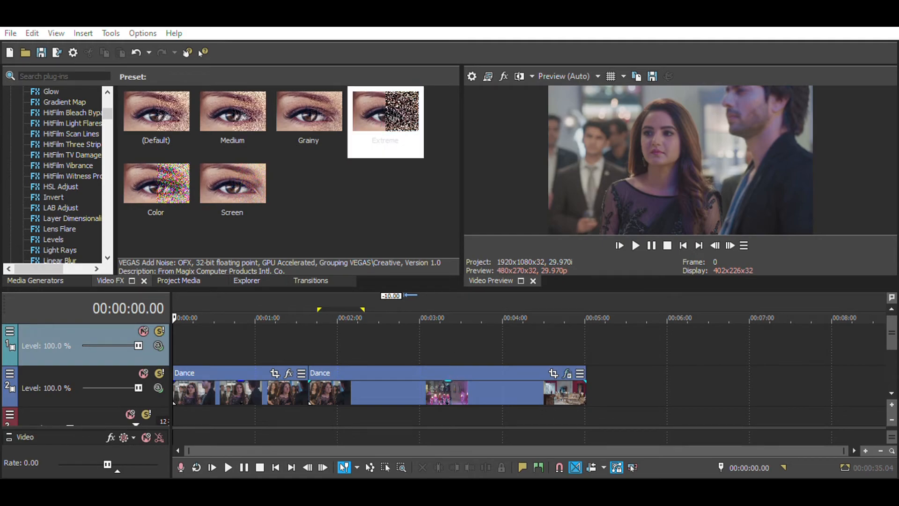
left_click(434, 383)
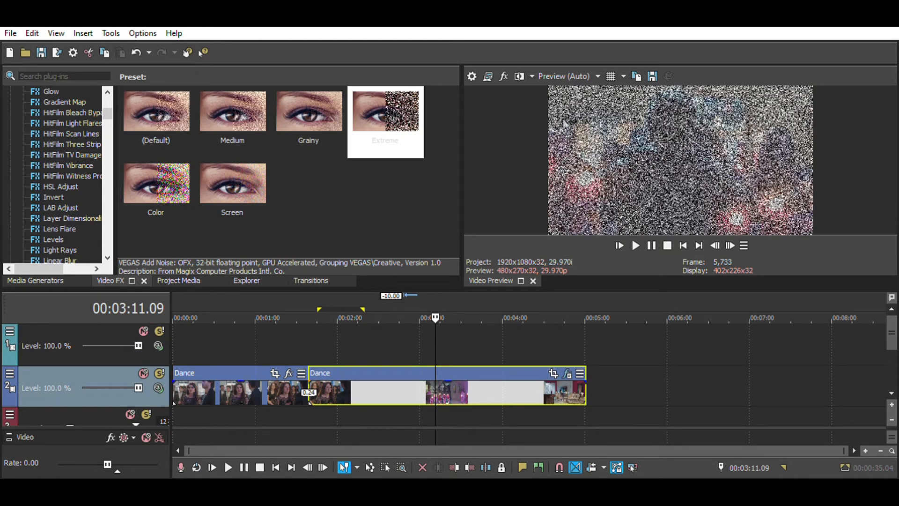
left_click(519, 76)
left_click(138, 51)
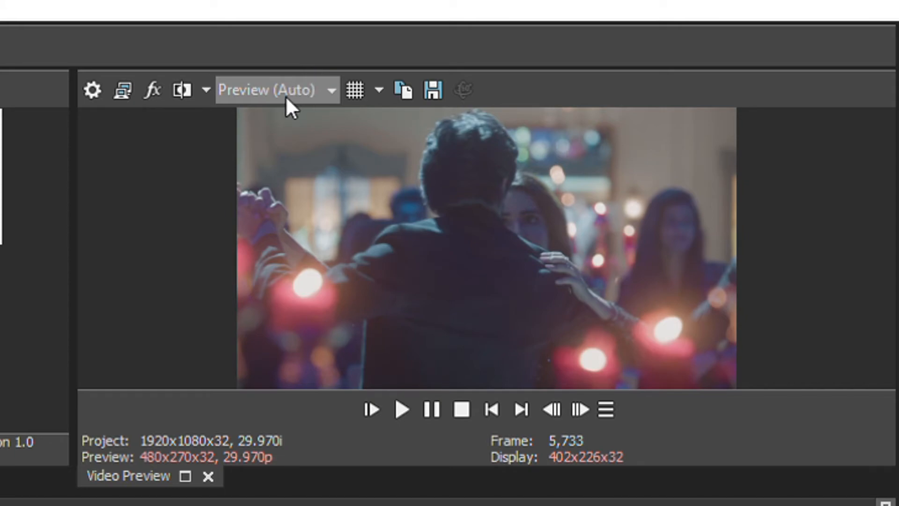
- Set the video preview quality to Draft (Auto), and play the project briefly from the start
left_click(381, 90)
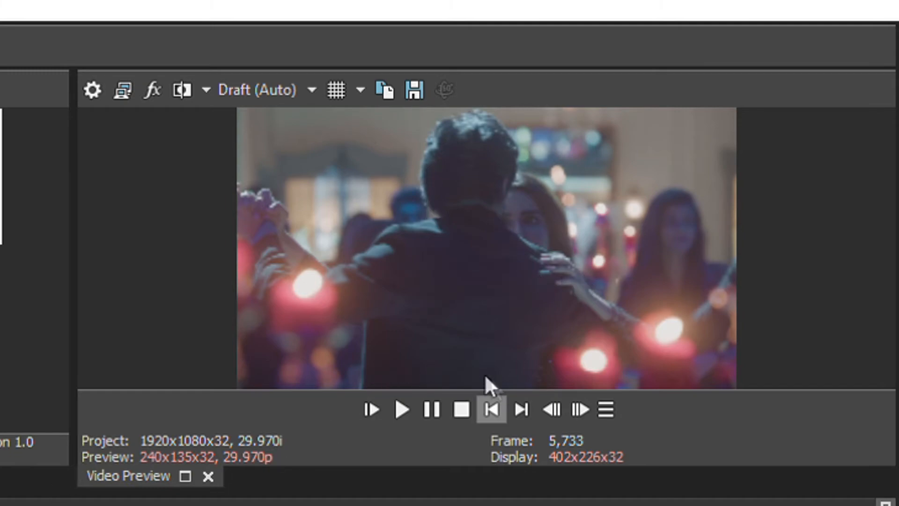
left_click(491, 409)
left_click(404, 409)
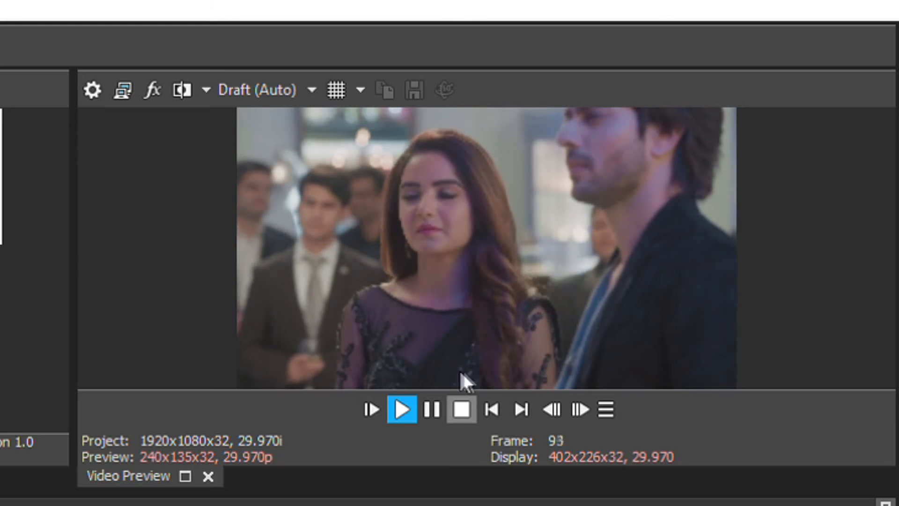
left_click(433, 395)
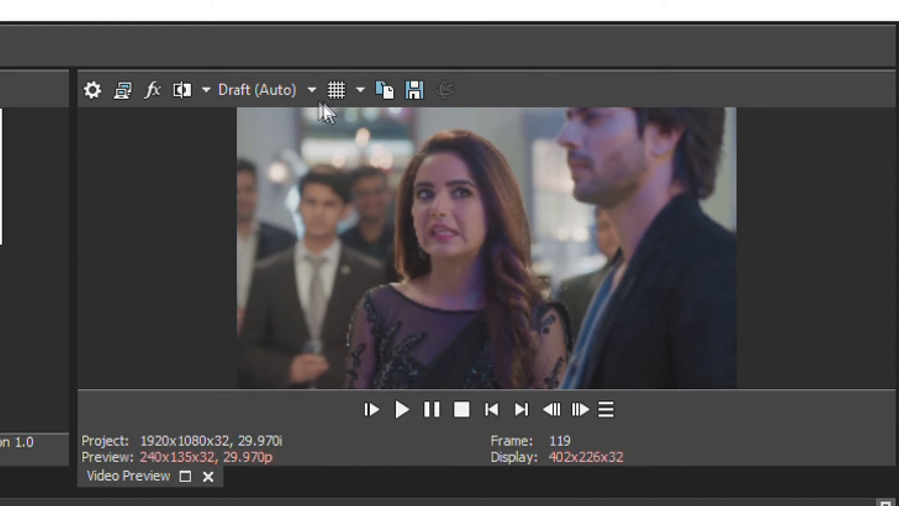
- Set the video preview quality to Best (Full), and play the project briefly to judge playback
left_click(391, 198)
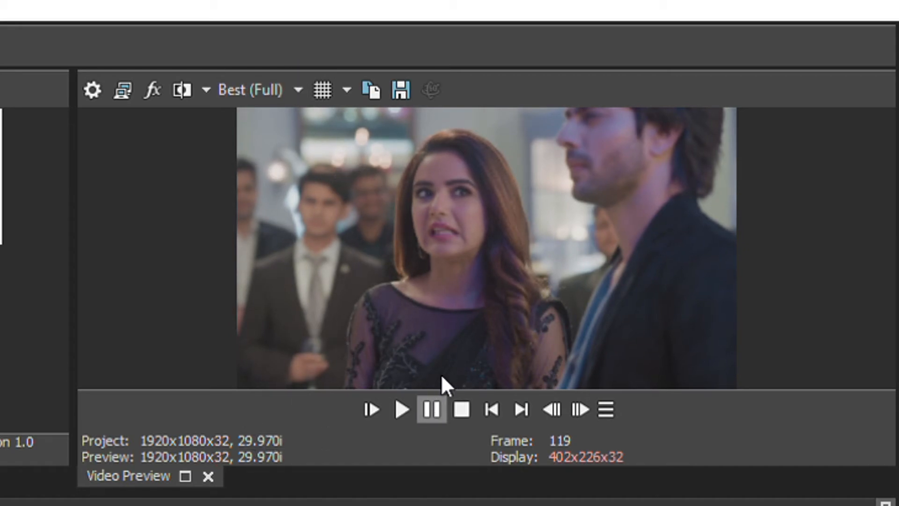
left_click(406, 405)
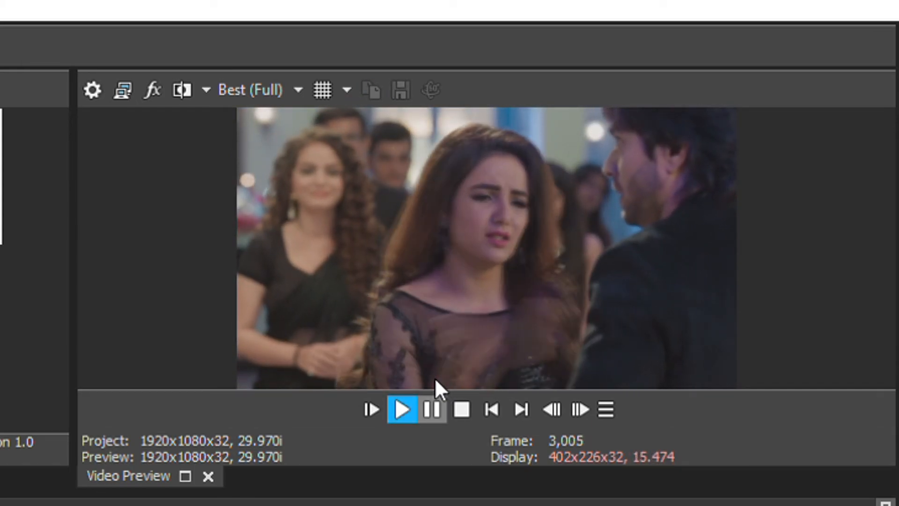
left_click(433, 405)
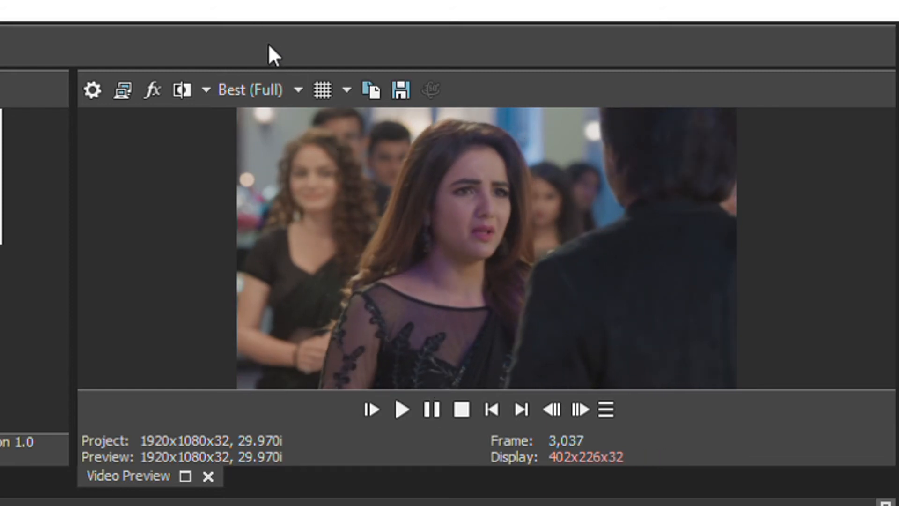
- Lower the video preview quality to Draft (Auto), and change it to Preview (Auto)
left_click(396, 122)
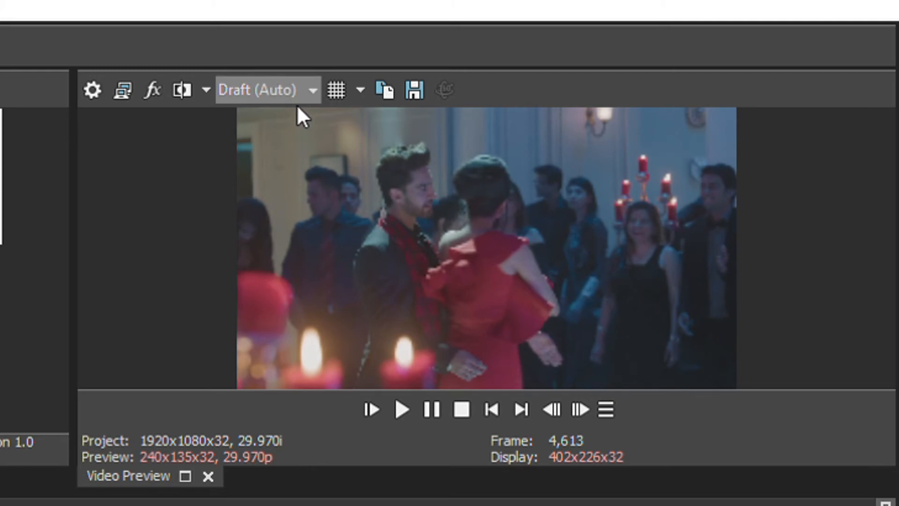
left_click(366, 117)
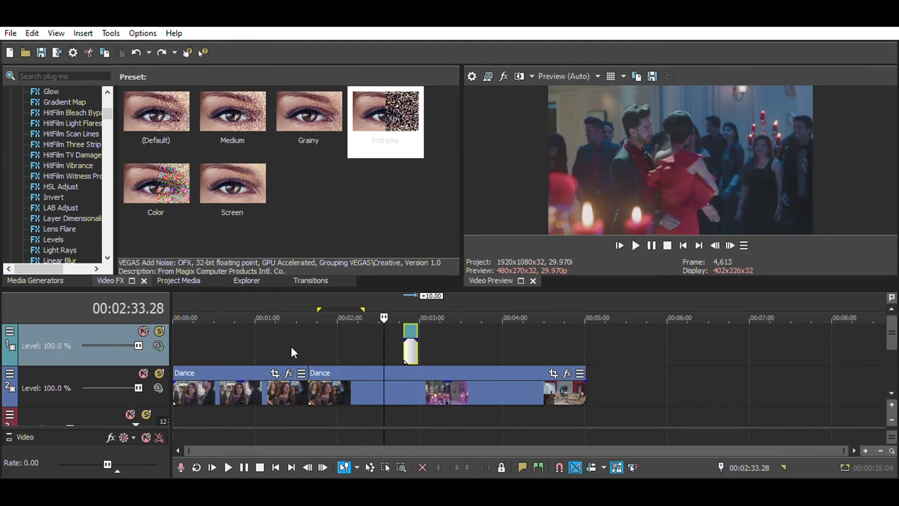
- Overlap the start of the second Dance event with the end of the first to make a 0.28 crossfade
left_click(300, 332)
scroll(300, 330, "up", 8)
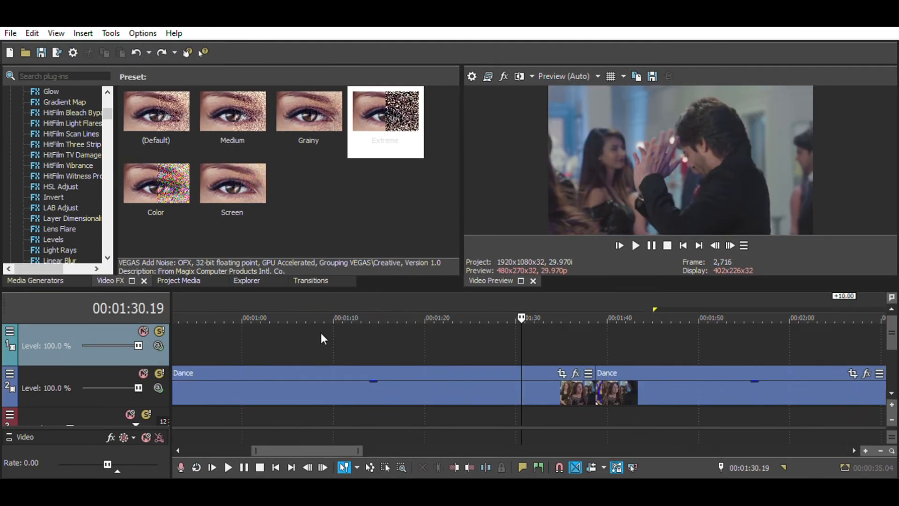
left_click(795, 386)
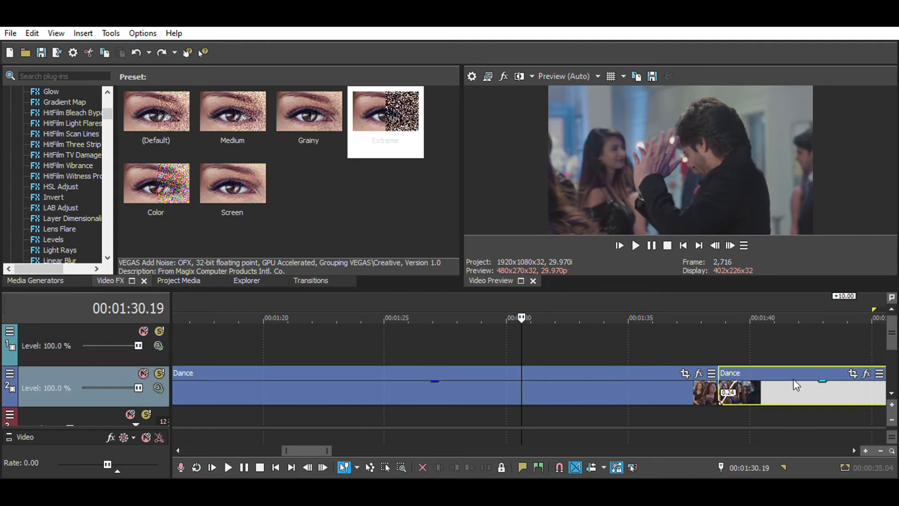
scroll(795, 386, "down", 2)
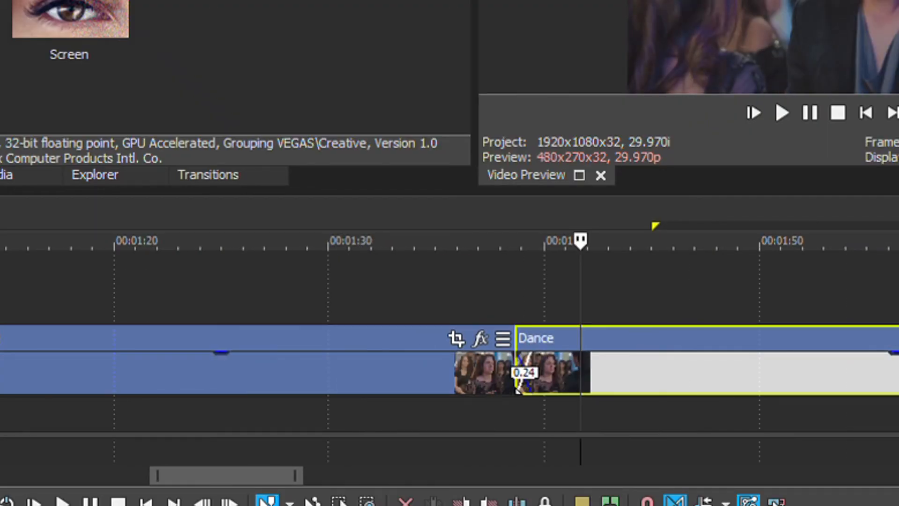
scroll(611, 279, "down", 1)
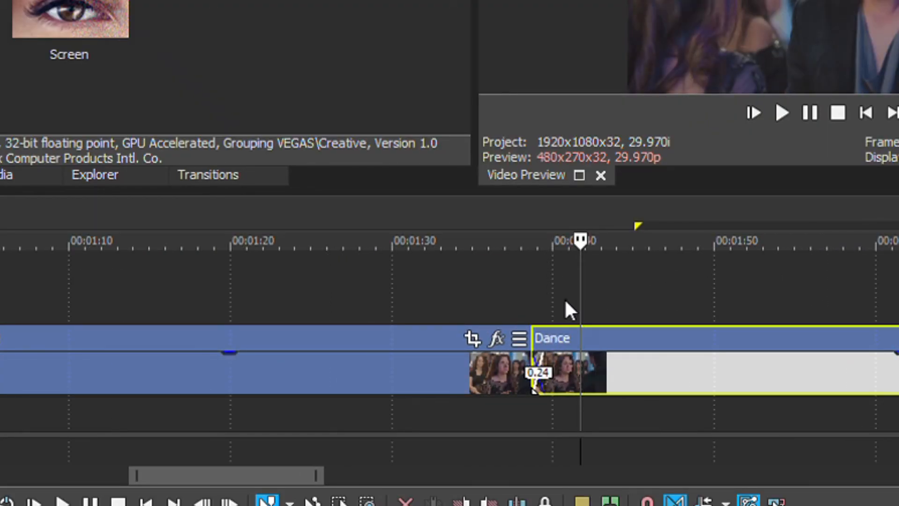
scroll(559, 280, "up", 4)
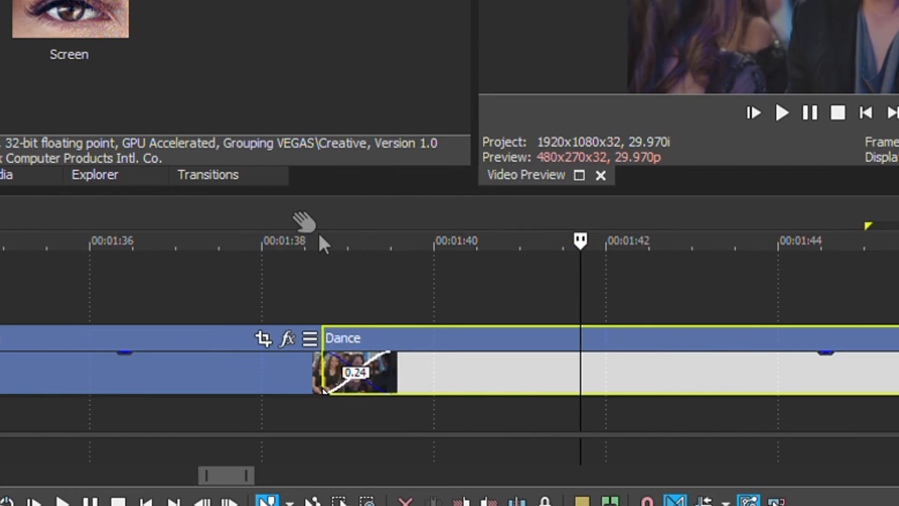
left_click_drag(478, 356, 451, 358)
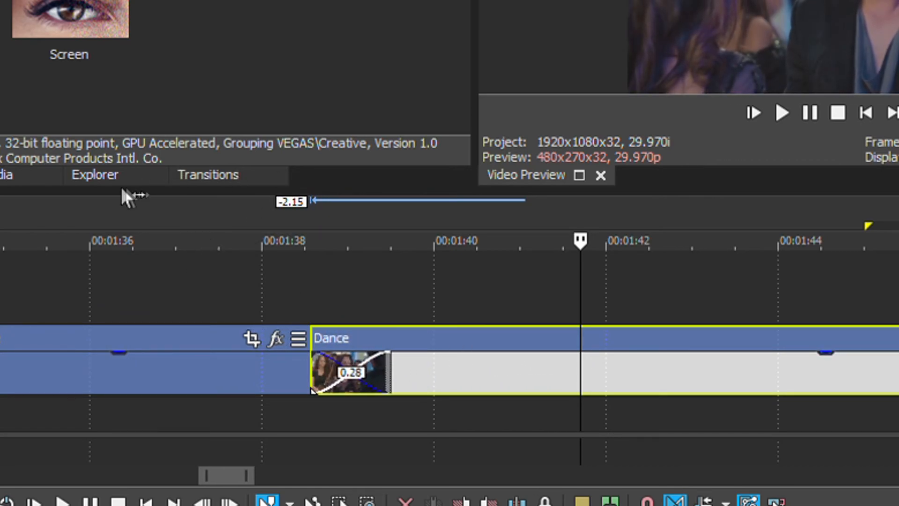
- Apply the Spin Away preset of the 3D Fly In/Out transition to the overlap between the Dance events, and play it
left_click_drag(307, 112, 387, 391)
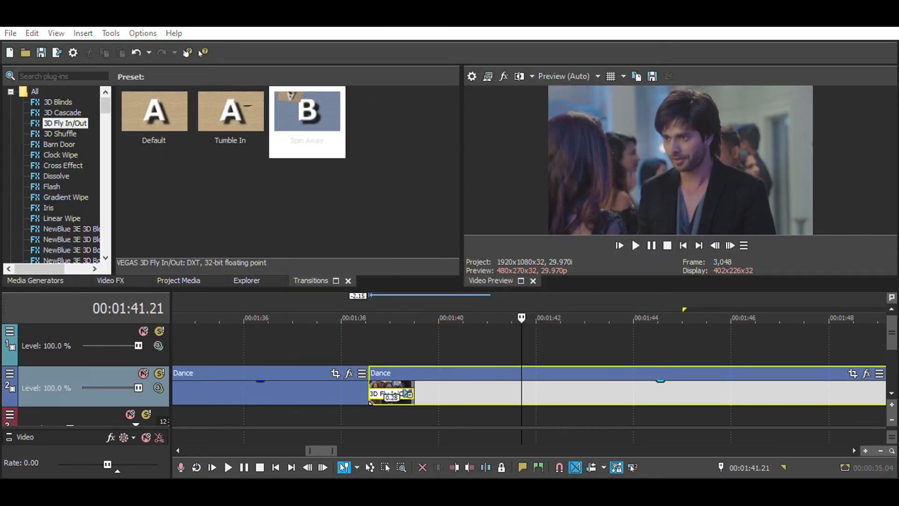
left_click(396, 83)
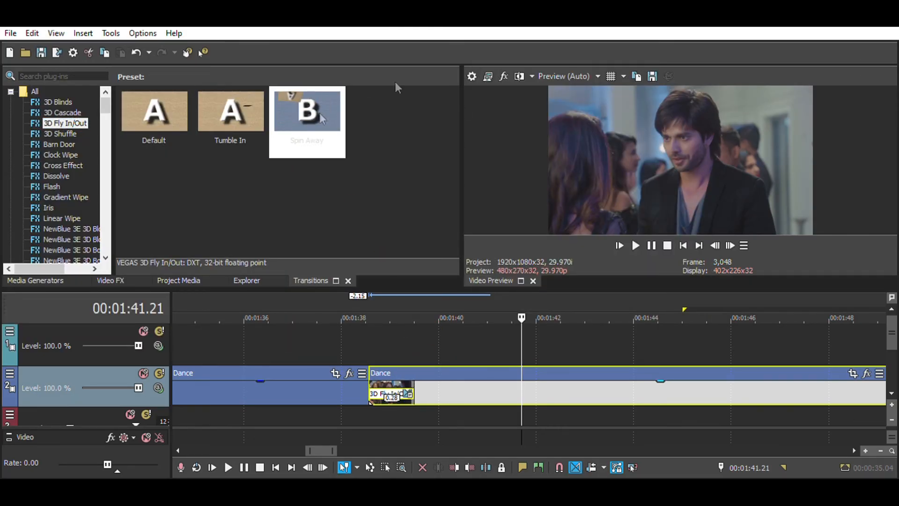
left_click(340, 345)
key("space")
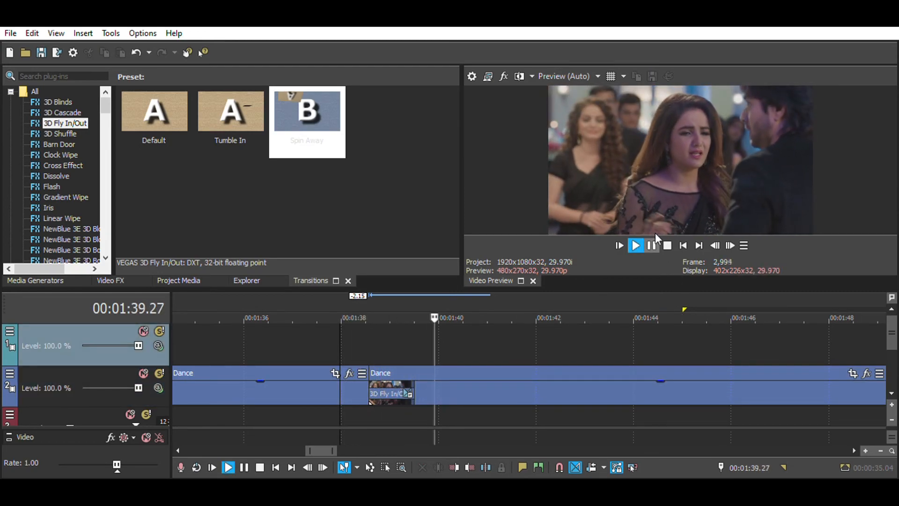
left_click(656, 233)
- Change the 3D Fly In/Out transition between the two Dance events to a crossfade, and play the result
left_click(373, 333)
left_click_drag(373, 332, 391, 375)
left_click(391, 376)
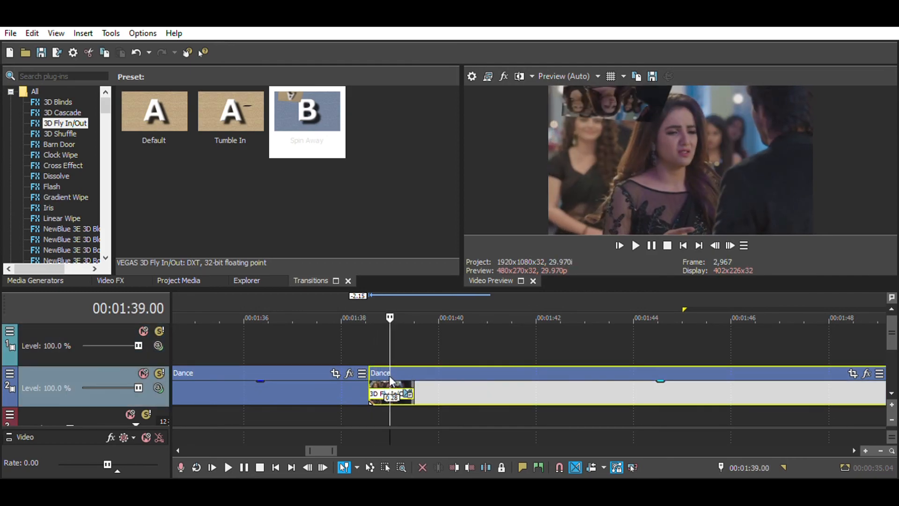
mouse_move(425, 31)
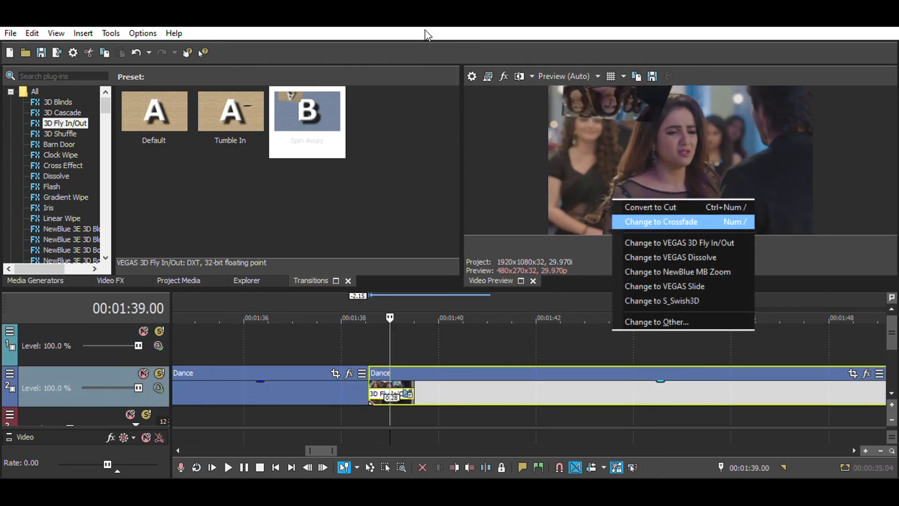
left_click(594, 48)
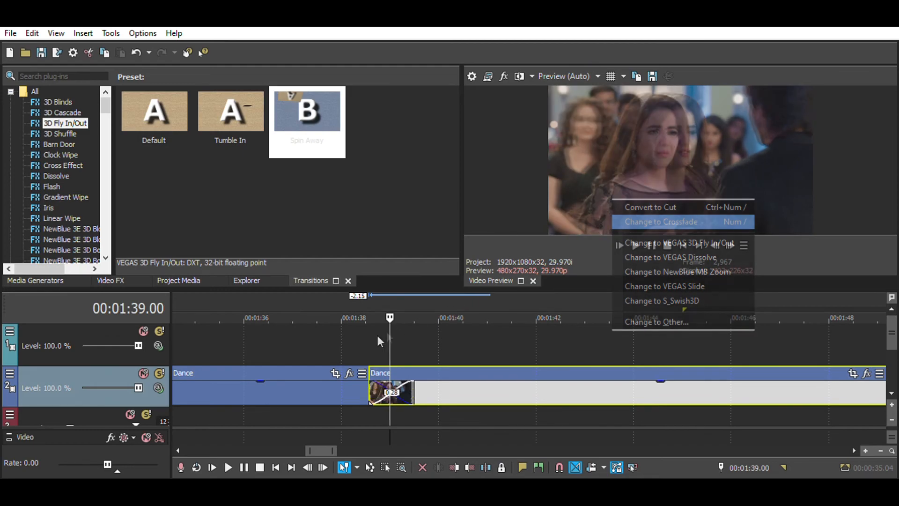
left_click(352, 342)
key("space")
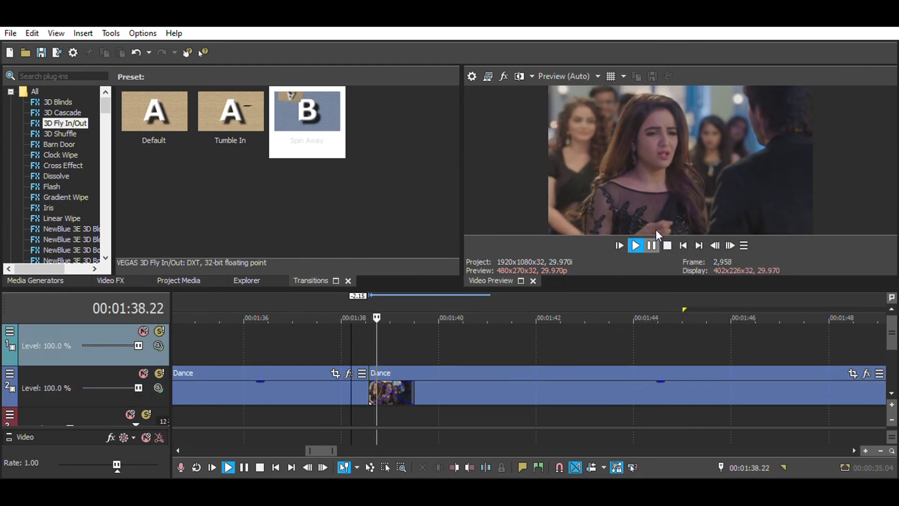
left_click(656, 231)
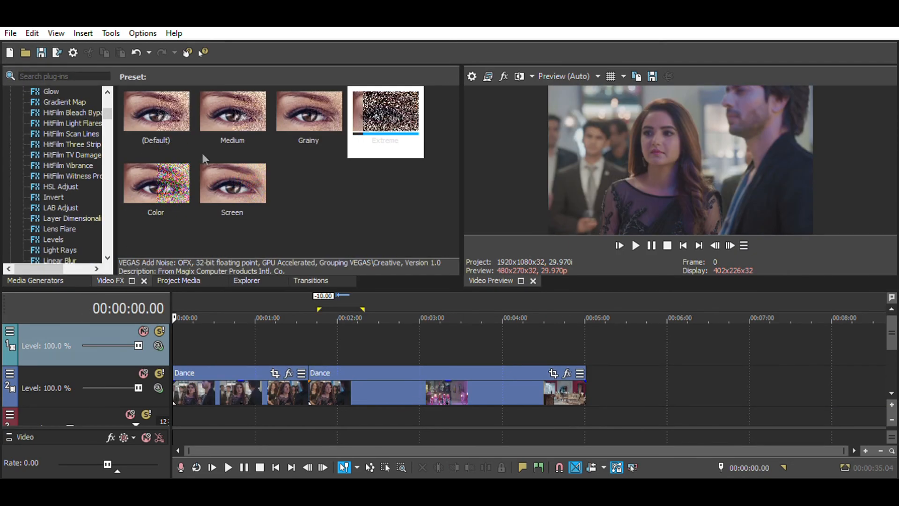
- Add the Extreme noise effect to the second Dance event, check the frame at 00:03:28.02, and undo the effect
left_click_drag(386, 117, 412, 360)
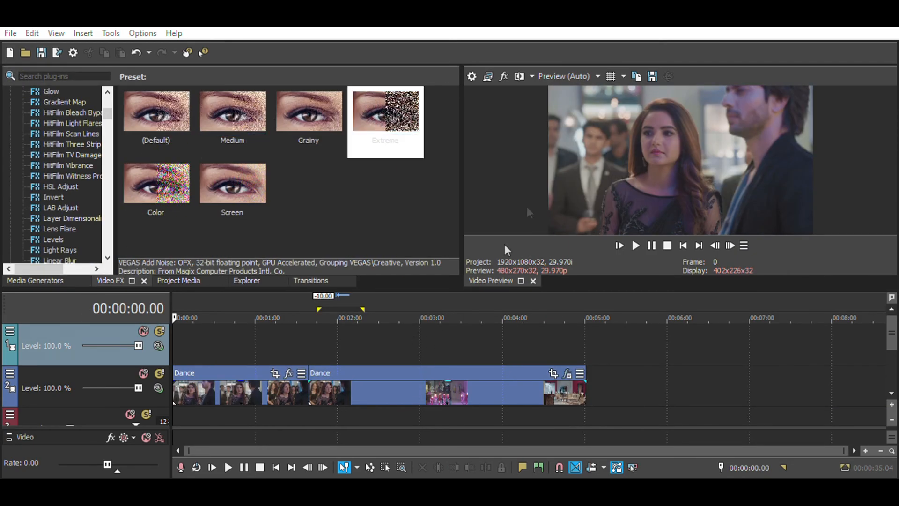
left_click(458, 342)
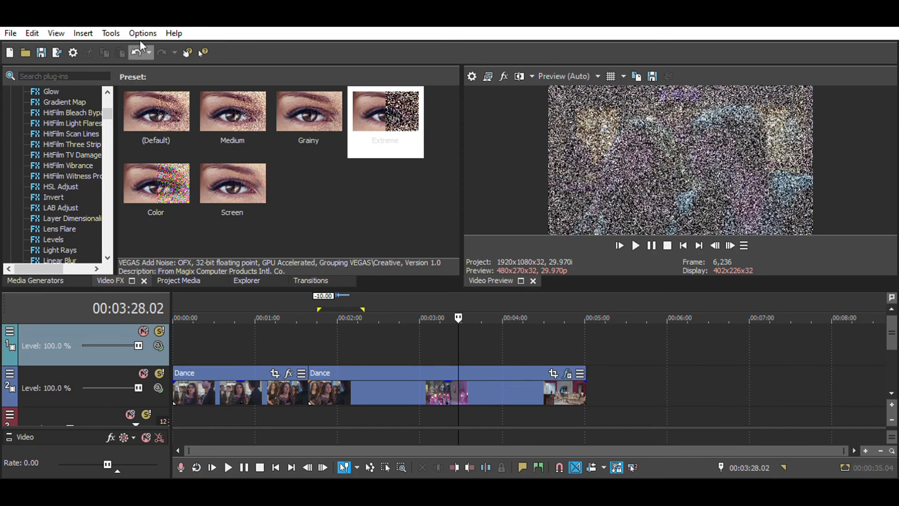
left_click(136, 52)
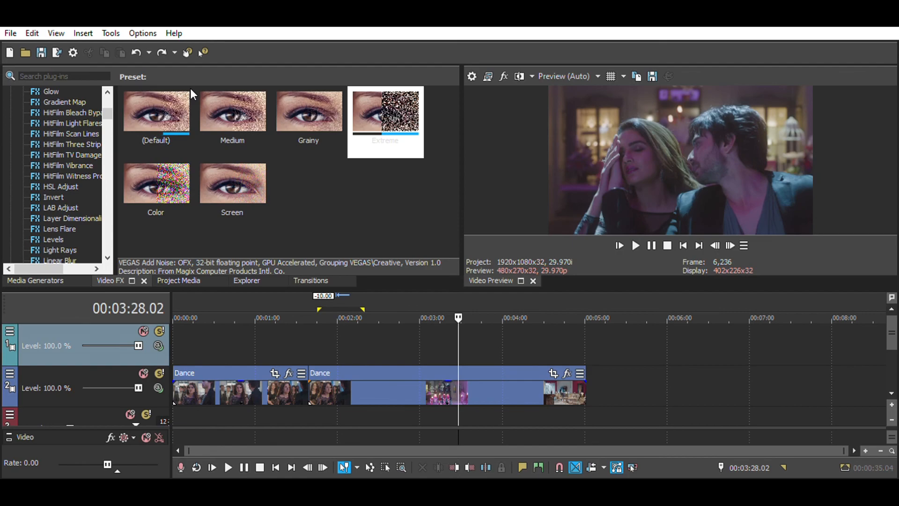